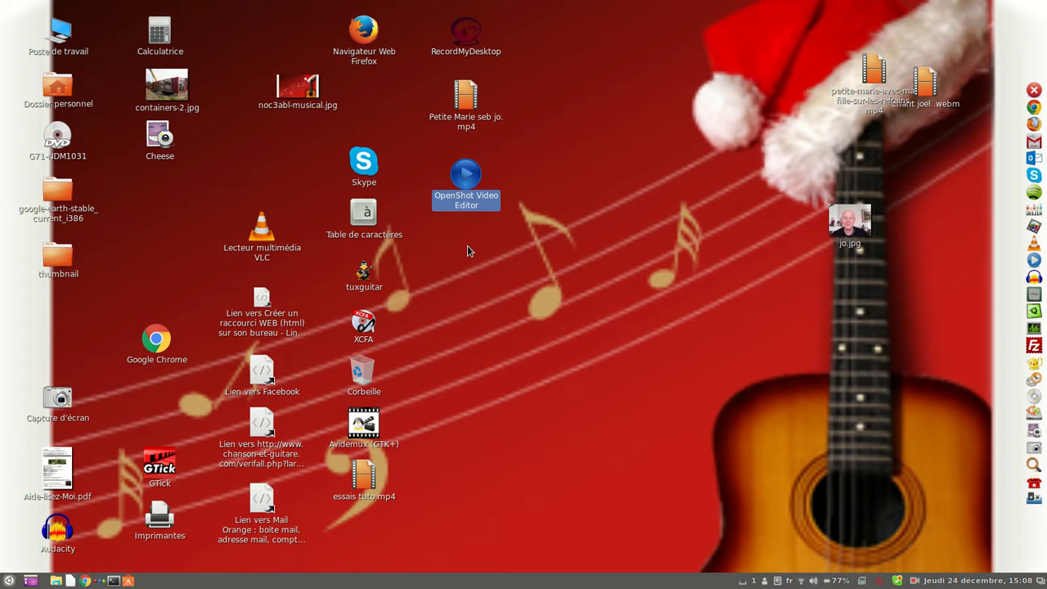
Launch OpenShot, keep a single project window, and import chant joel .webm from the desktop.
{"action": "double_click", "coordinate": [467, 178]}
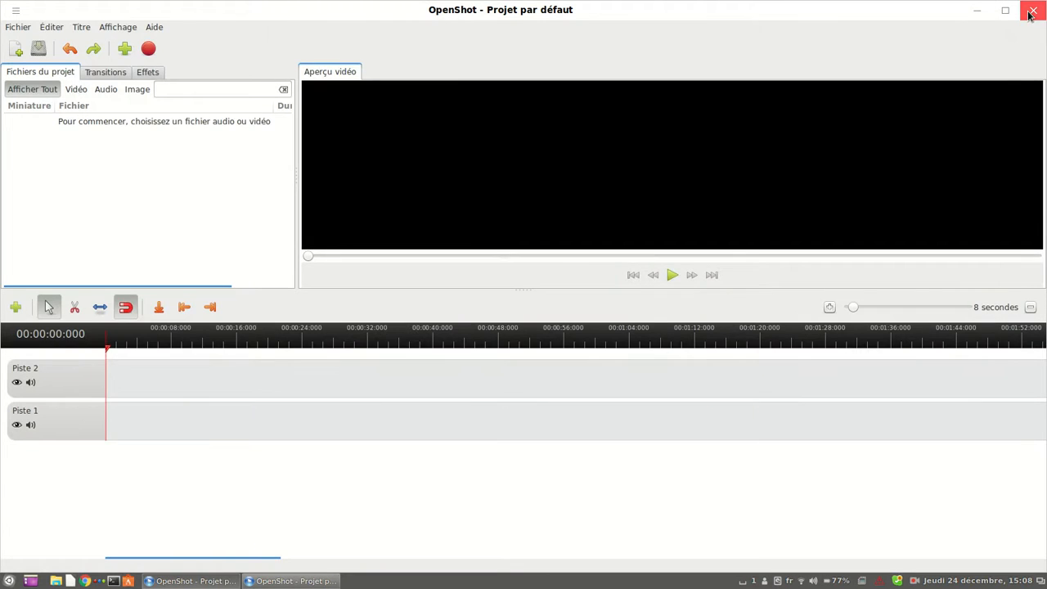
{"action": "left_click", "coordinate": [1031, 13]}
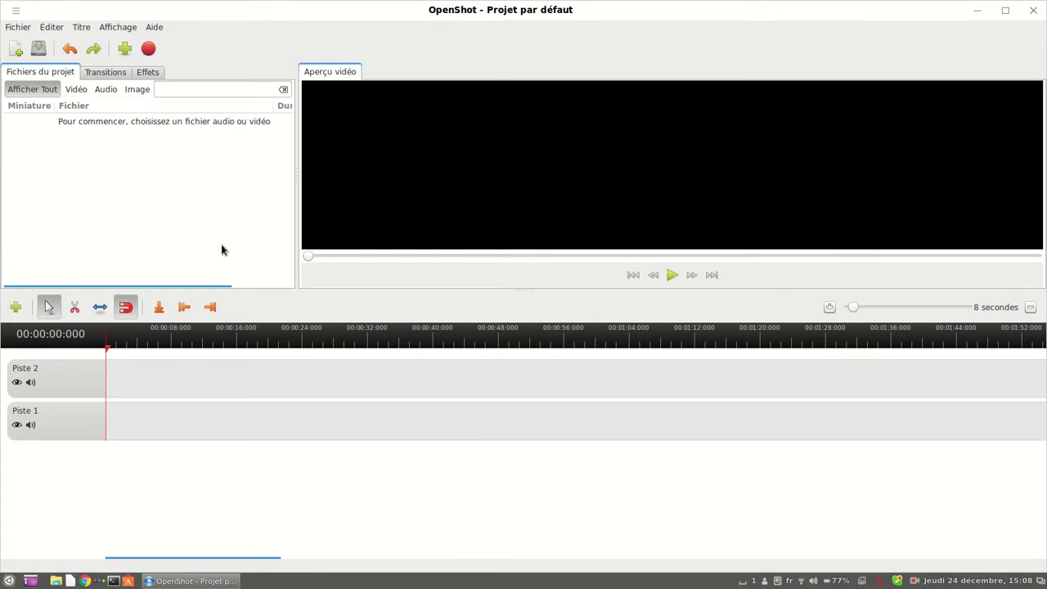
{"action": "right_click", "coordinate": [146, 167]}
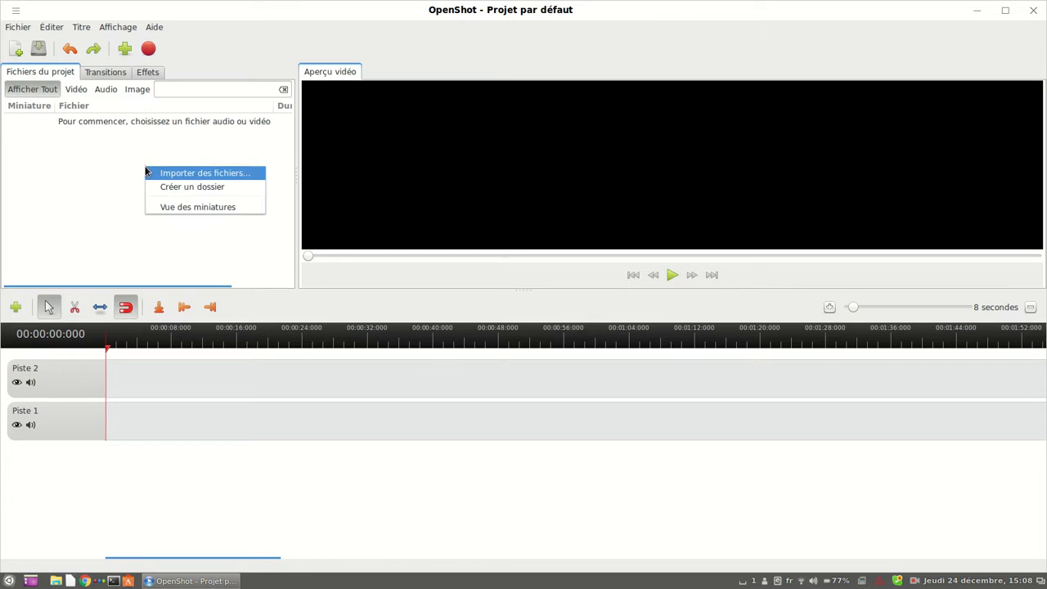
{"action": "left_click", "coordinate": [198, 173]}
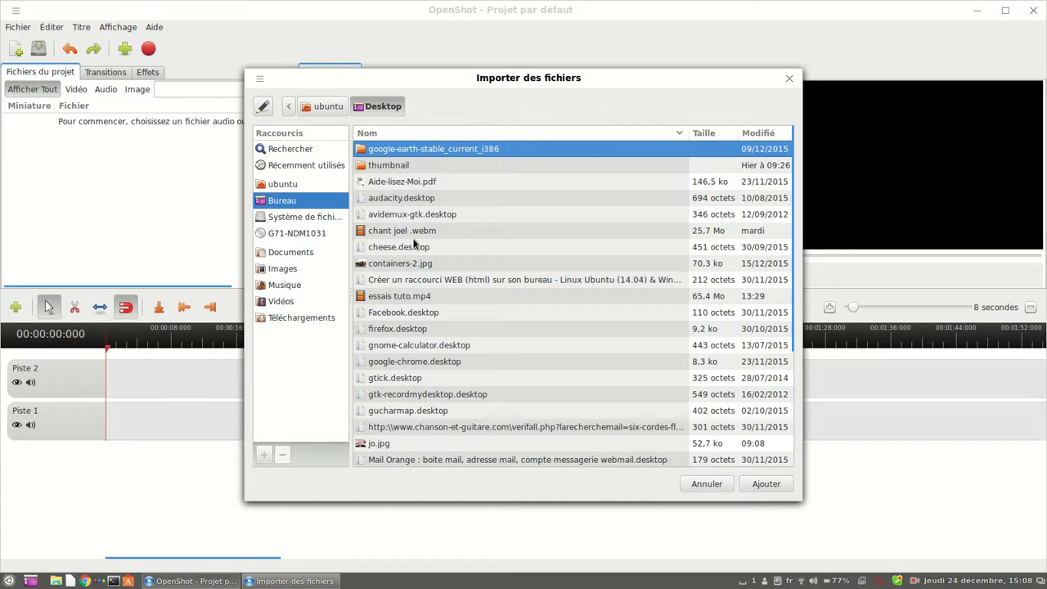
{"action": "left_click", "coordinate": [445, 231]}
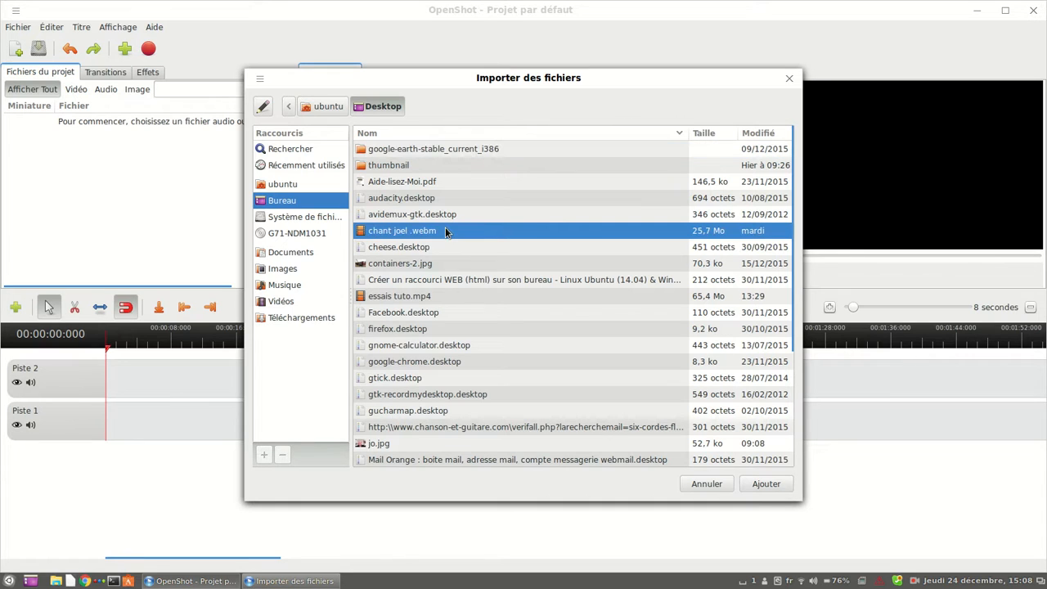
{"action": "left_click", "coordinate": [758, 486]}
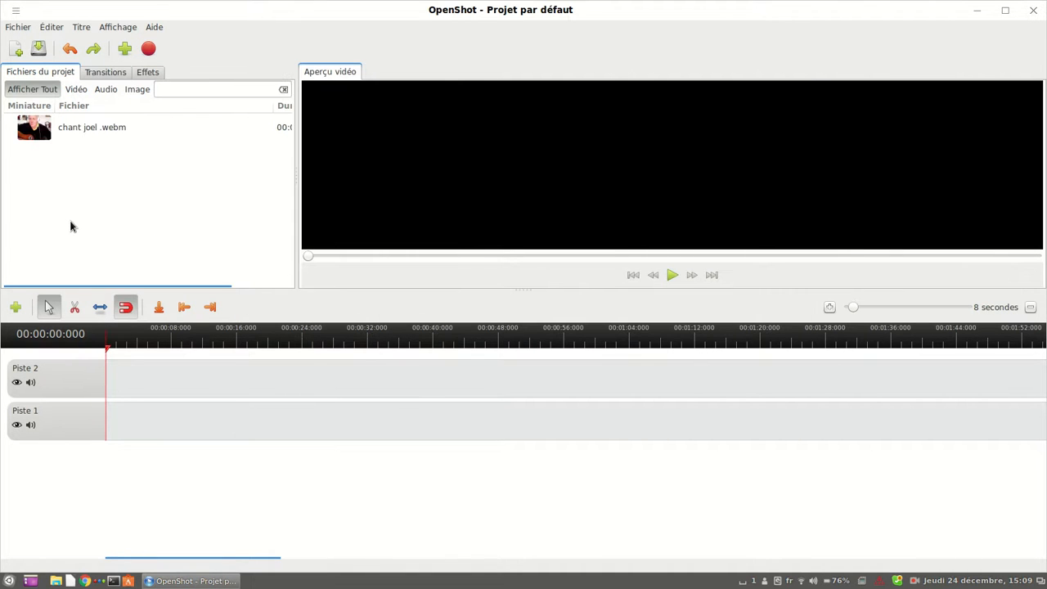
Import petite-marie-avec-ma-fille-sur-les-refrains.mp4 from the desktop into the project files.
{"action": "right_click", "coordinate": [71, 226]}
{"action": "left_click", "coordinate": [96, 233]}
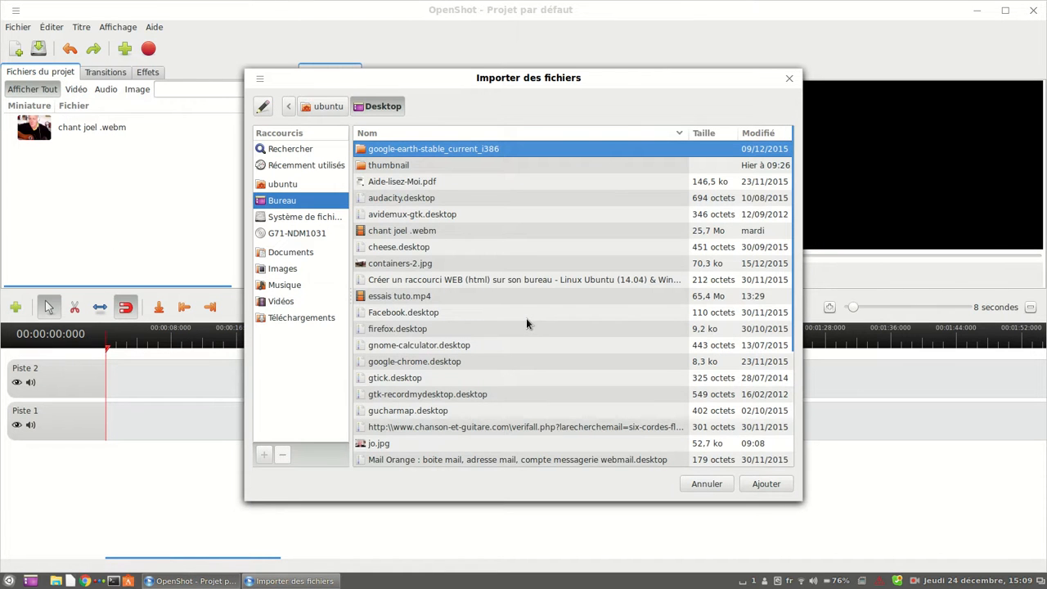
{"action": "scroll", "coordinate": [527, 321], "scroll_direction": "down", "scroll_amount": 5}
{"action": "scroll", "coordinate": [525, 324], "scroll_direction": "down", "scroll_amount": 1}
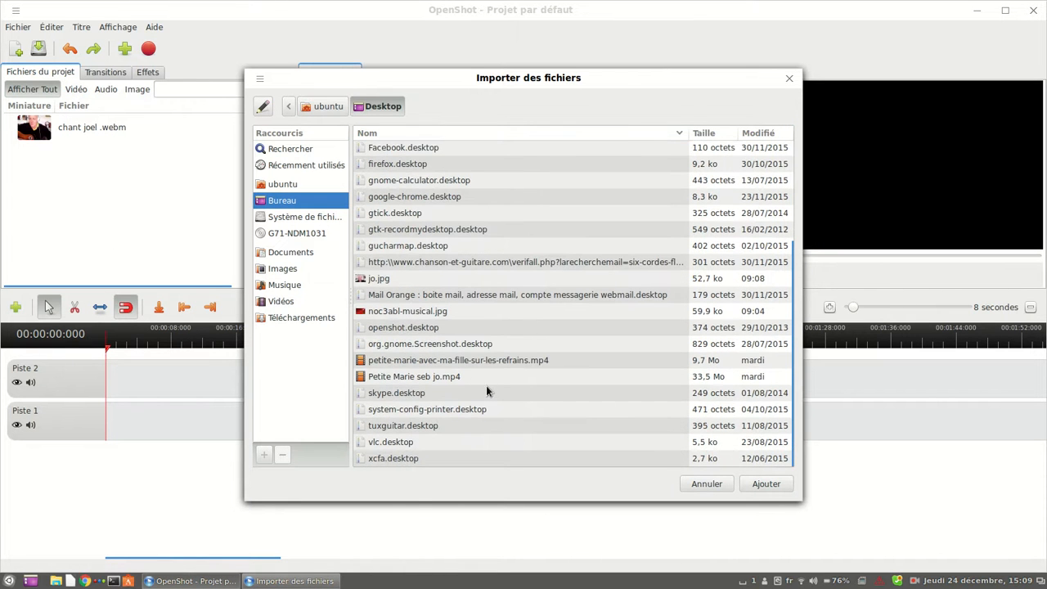
{"action": "left_click", "coordinate": [485, 361]}
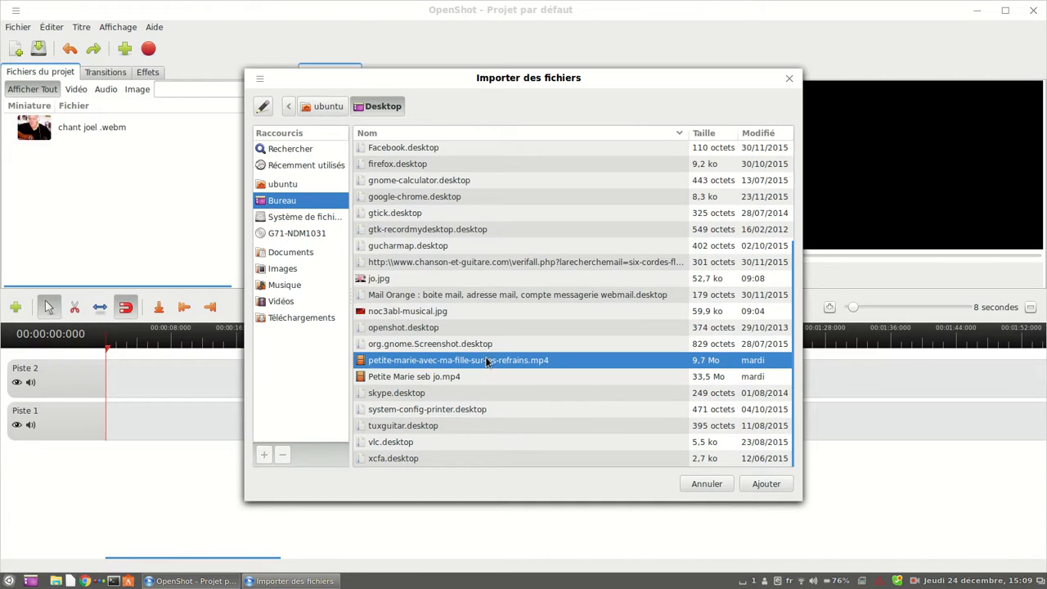
{"action": "left_click", "coordinate": [765, 484]}
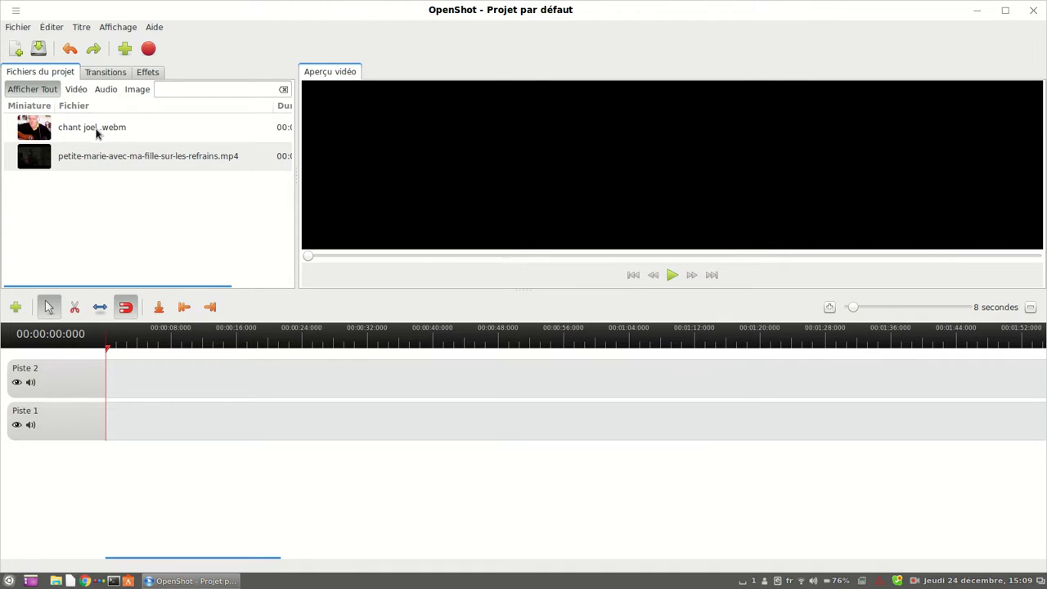
Place chant joel .webm at the start of Piste 2 and add a marker at about 16 seconds during playback.
{"action": "left_click_drag", "start_coordinate": [103, 131], "coordinate": [136, 382]}
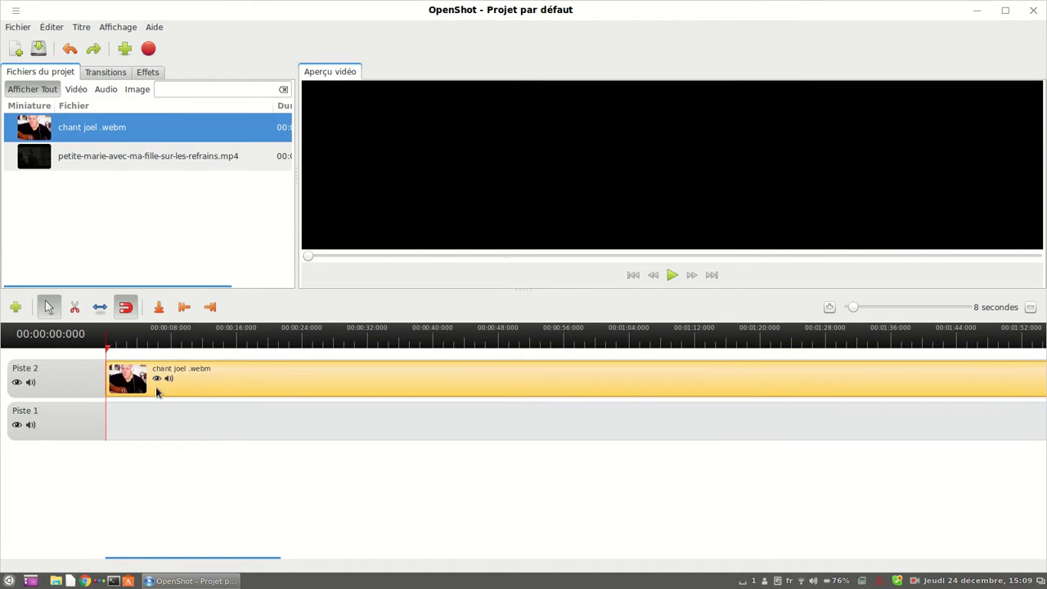
{"action": "left_click", "coordinate": [671, 275]}
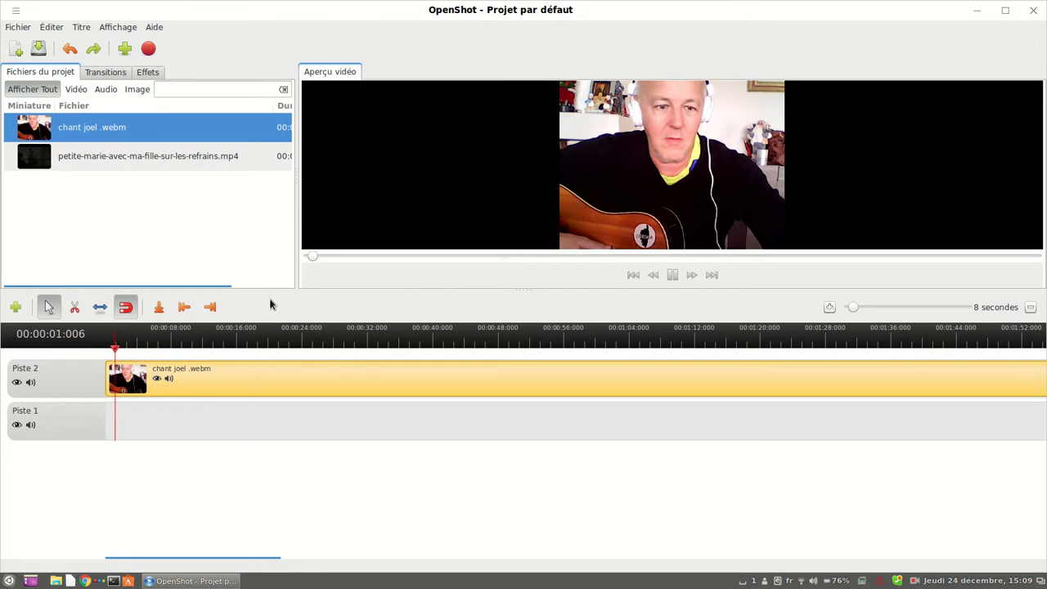
{"action": "left_click", "coordinate": [158, 308]}
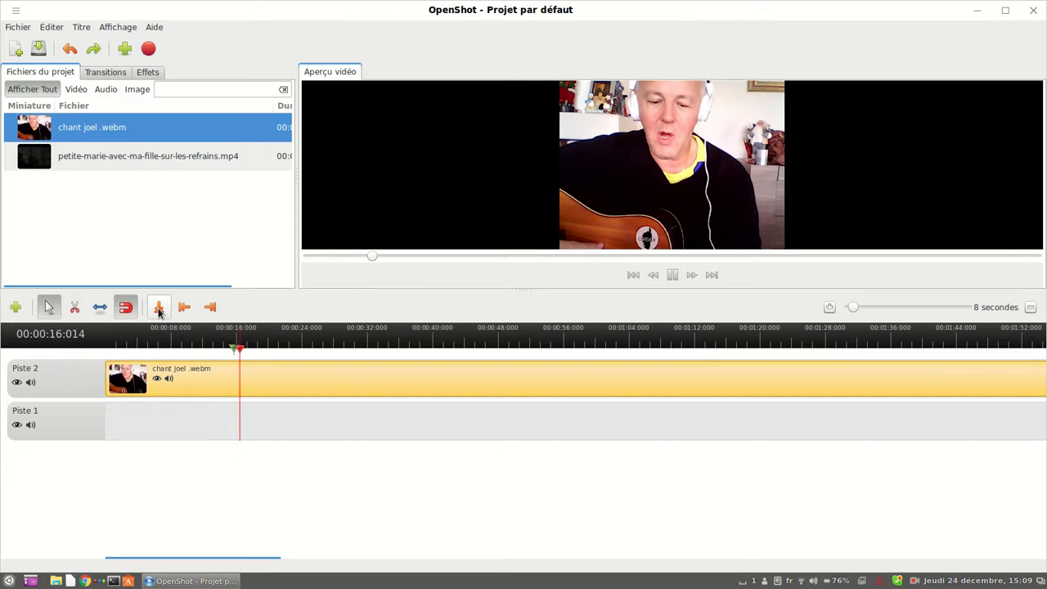
Split the Piste 2 clip at about 14 seconds, just before the marker, and delete the section before the cut.
{"action": "left_click", "coordinate": [632, 276]}
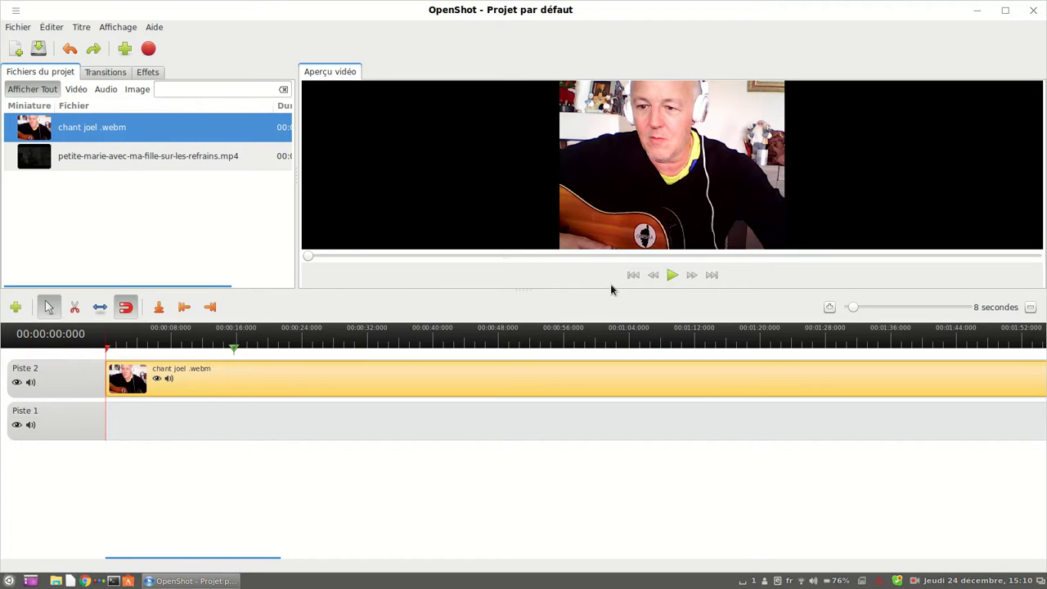
{"action": "left_click", "coordinate": [672, 276]}
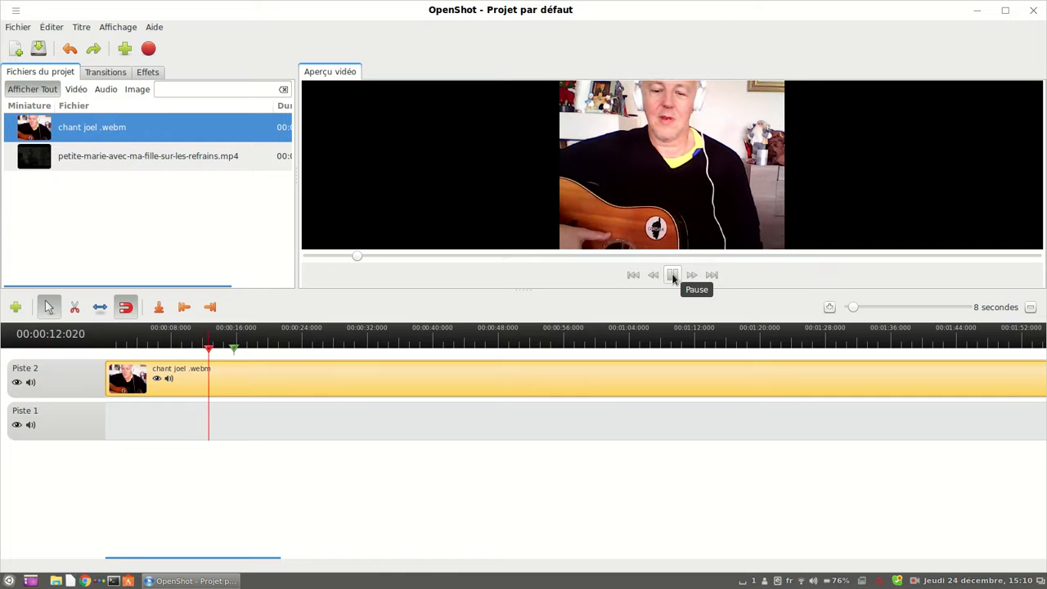
{"action": "left_click", "coordinate": [672, 276]}
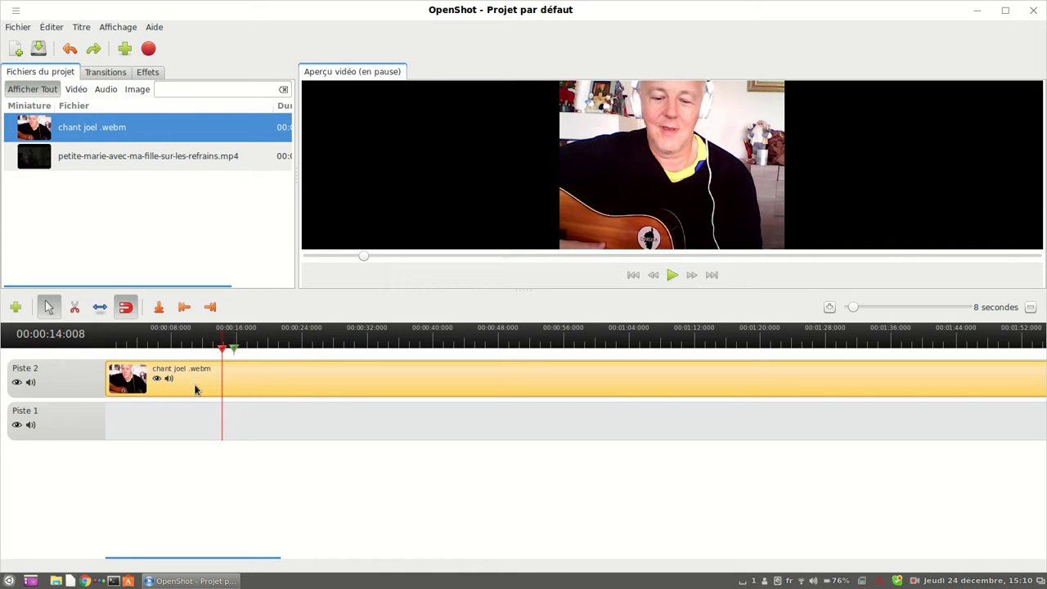
{"action": "left_click", "coordinate": [74, 307]}
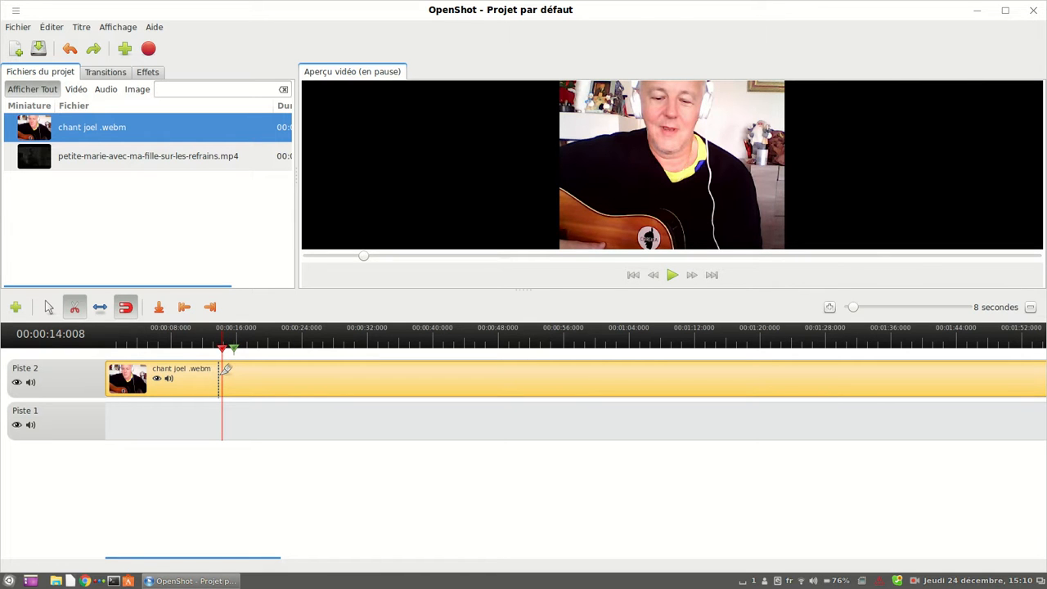
{"action": "left_click", "coordinate": [226, 370]}
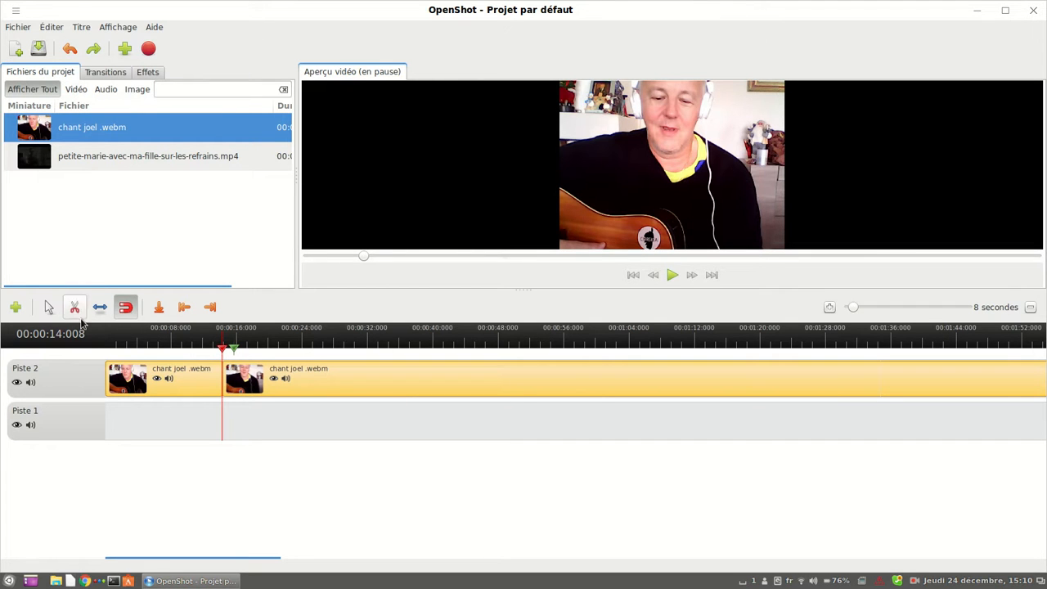
{"action": "left_click", "coordinate": [48, 307]}
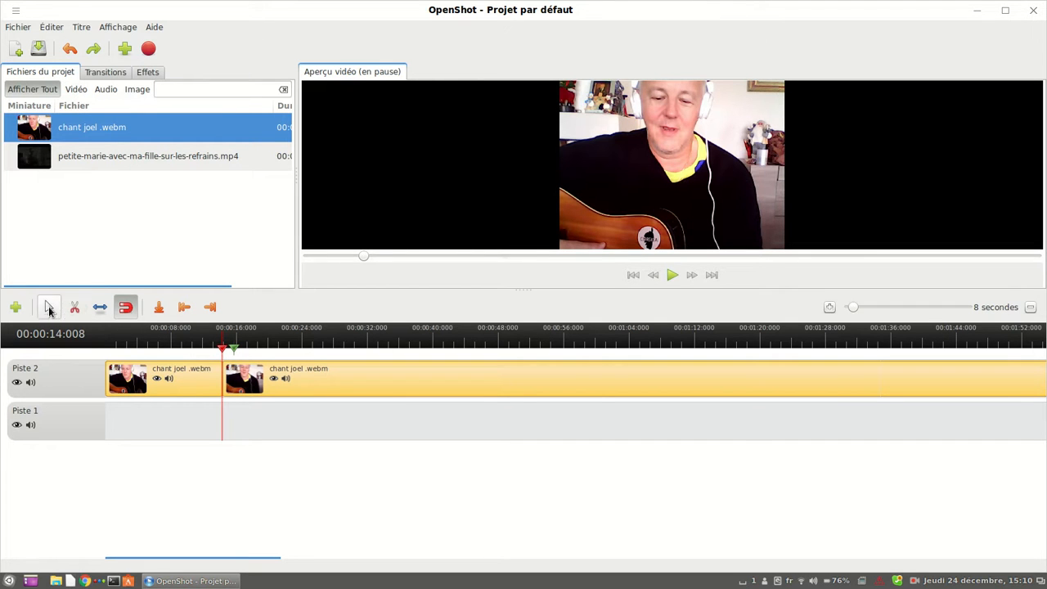
{"action": "right_click", "coordinate": [183, 379]}
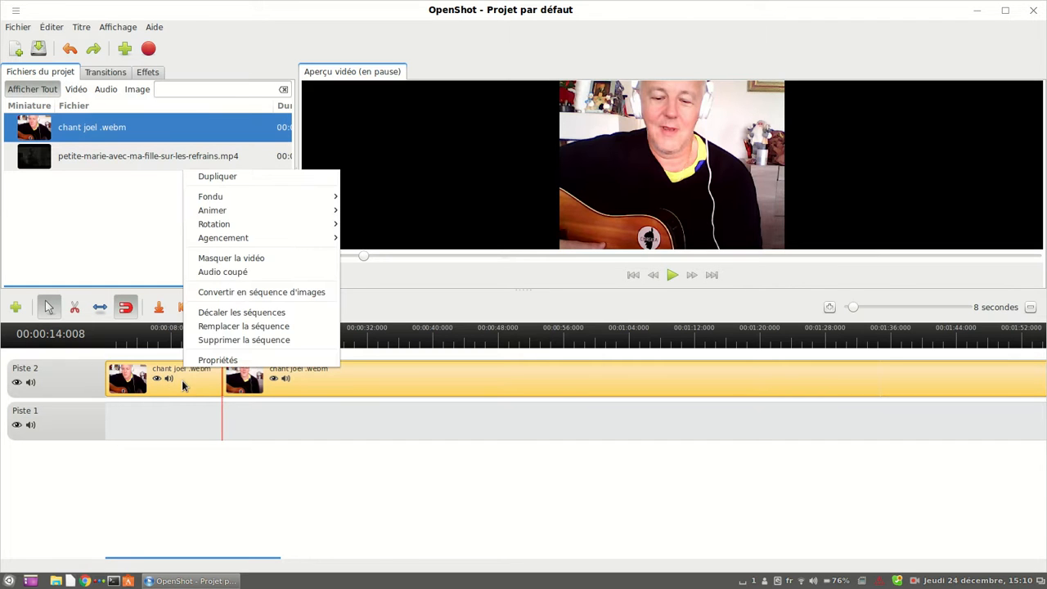
{"action": "left_click", "coordinate": [211, 343]}
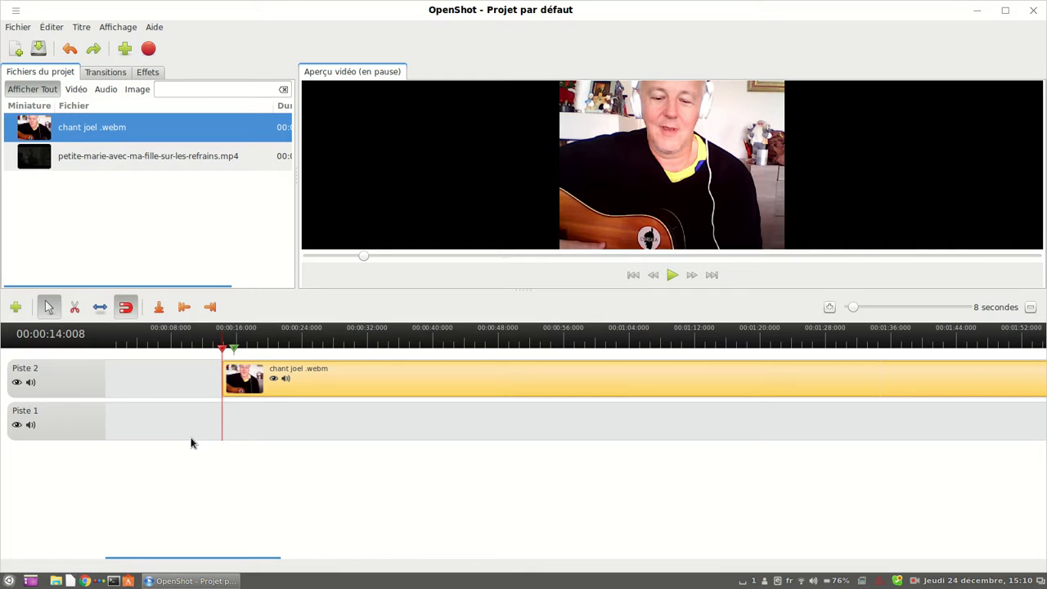
Place petite-marie-avec-ma-fille-sur-les-refrains.mp4 at the start of Piste 1, and disable the video and audio of the Piste 2 clip.
{"action": "left_click", "coordinate": [632, 276]}
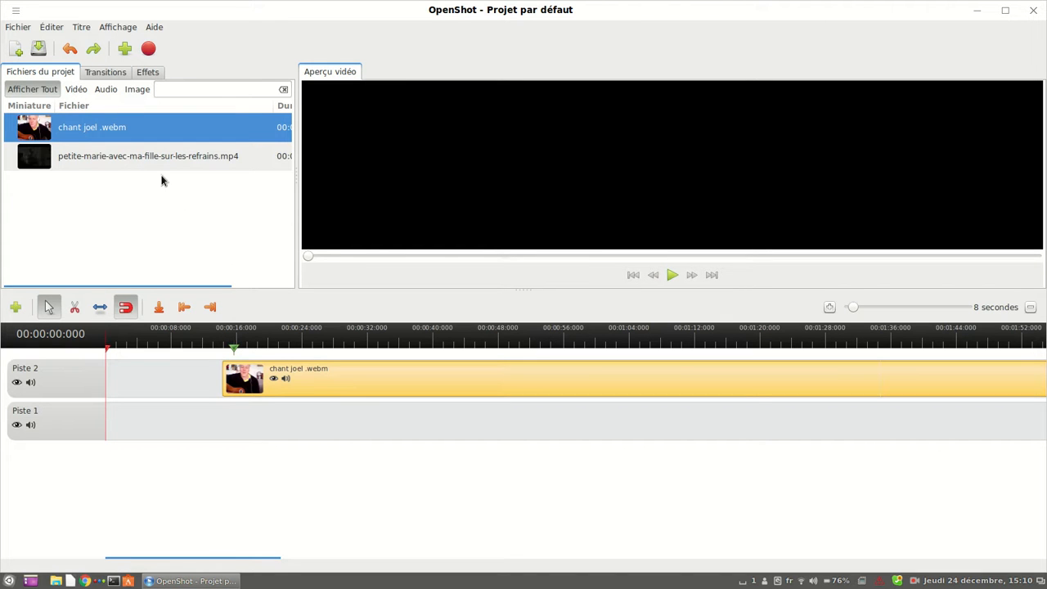
{"action": "left_click_drag", "start_coordinate": [166, 155], "coordinate": [130, 420]}
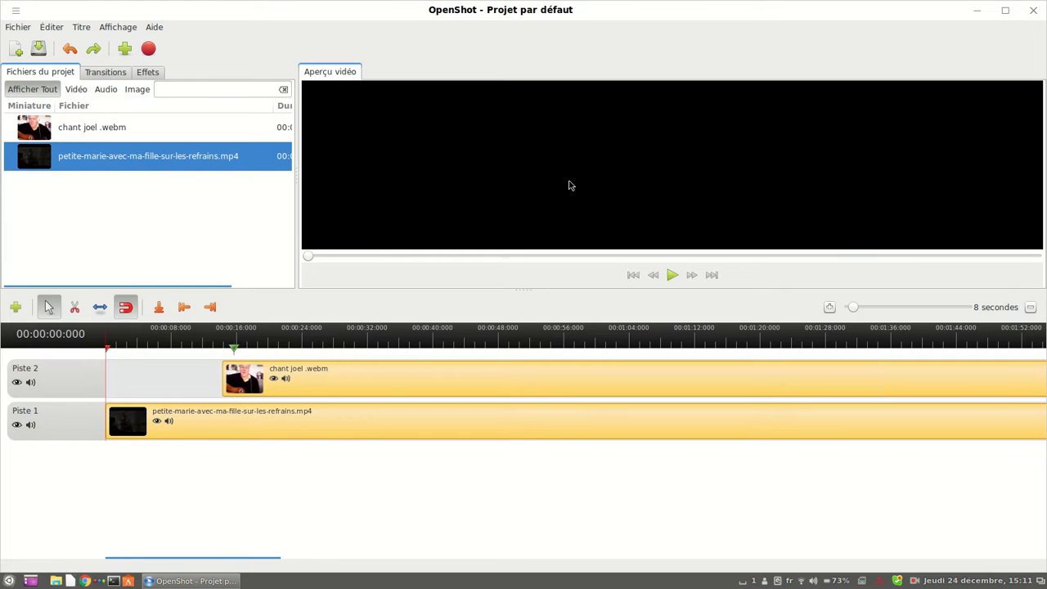
{"action": "left_click", "coordinate": [274, 379]}
{"action": "left_click", "coordinate": [286, 379]}
Play the Piste 1 clip, add a second marker at about 14 seconds, and return the playhead to the start.
{"action": "left_click", "coordinate": [672, 276]}
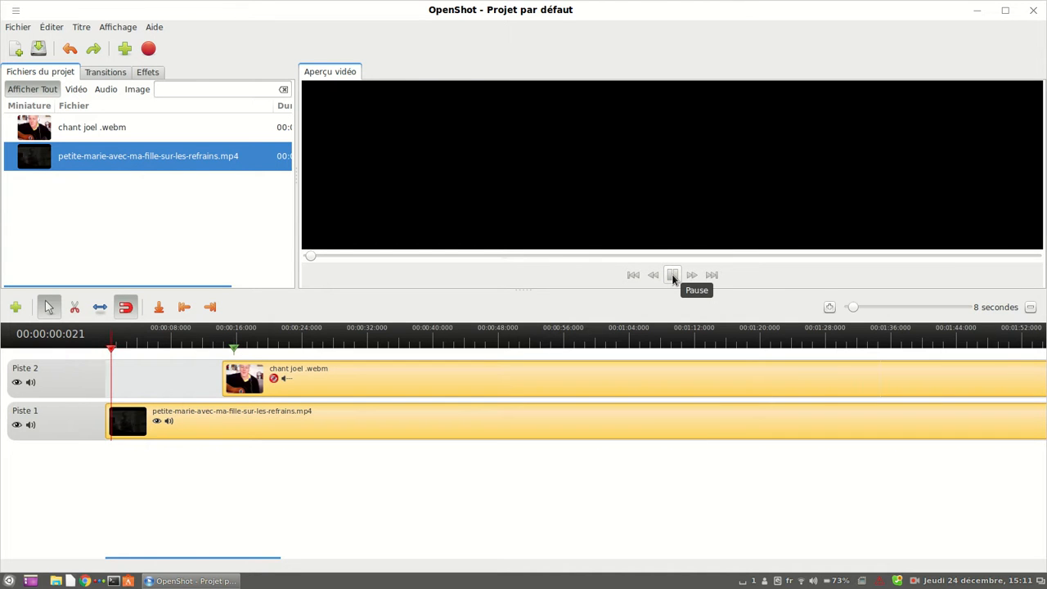
{"action": "left_click", "coordinate": [672, 276]}
{"action": "left_click", "coordinate": [672, 277]}
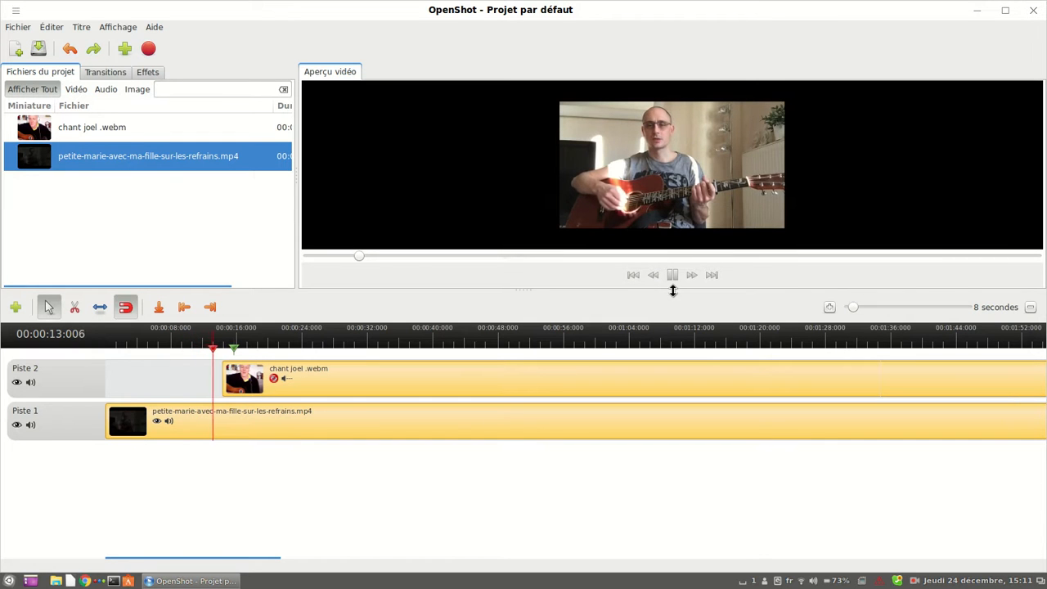
{"action": "left_click", "coordinate": [671, 276]}
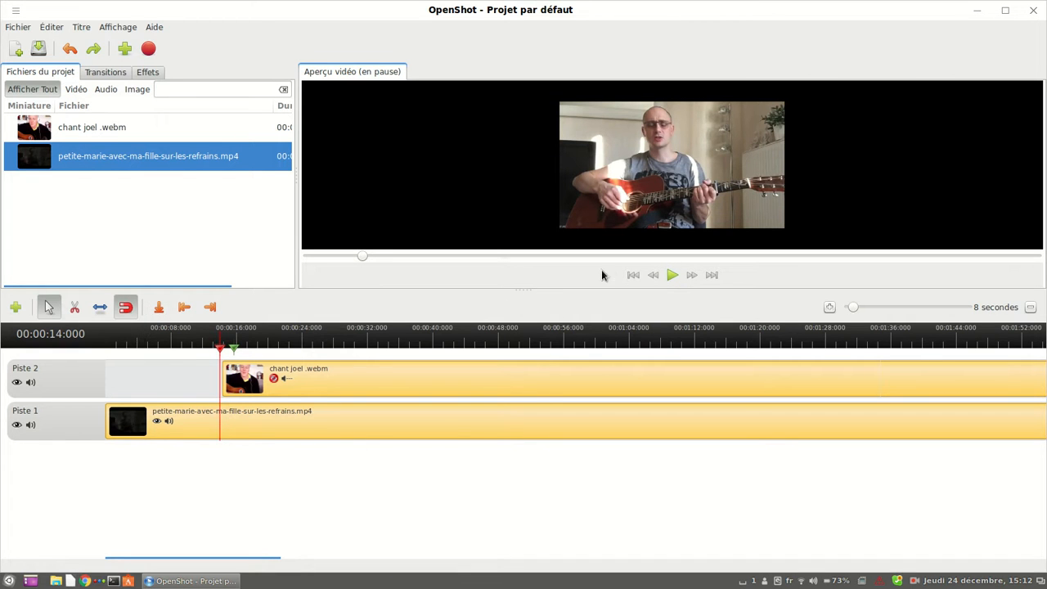
{"action": "left_click", "coordinate": [638, 278]}
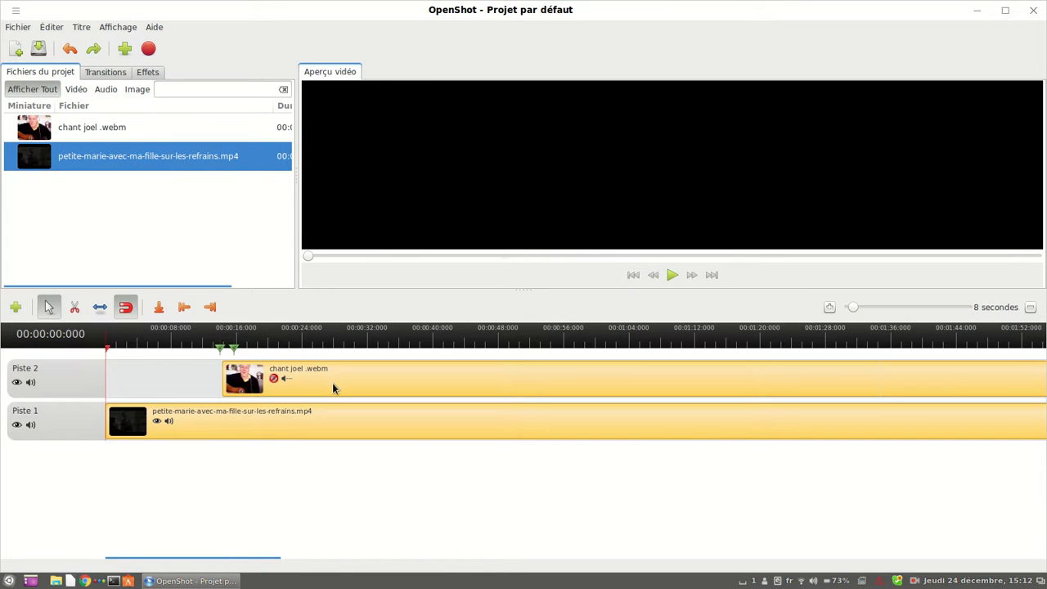
Shift the Piste 2 clip by the gap between the two markers to start at about 13 seconds, and play the timeline.
{"action": "left_click_drag", "start_coordinate": [332, 384], "coordinate": [323, 386]}
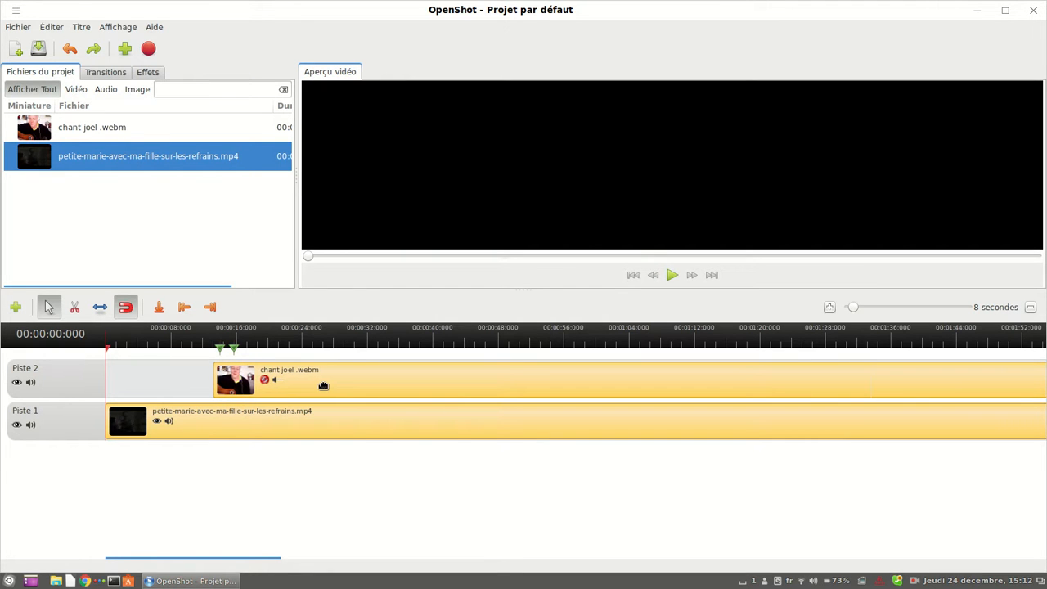
{"action": "left_click_drag", "start_coordinate": [323, 386], "coordinate": [321, 387]}
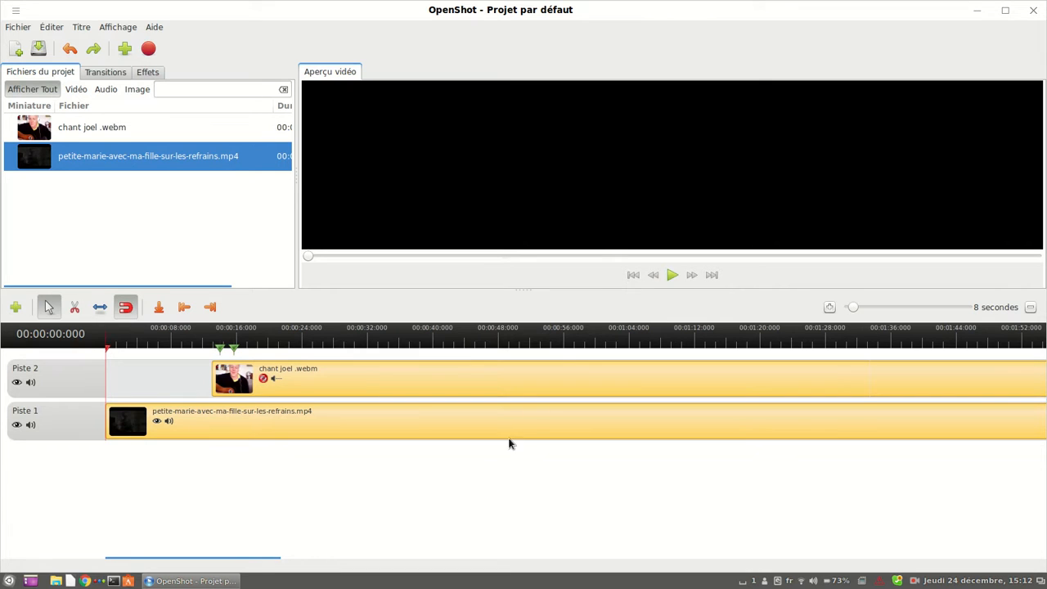
{"action": "left_click", "coordinate": [671, 275]}
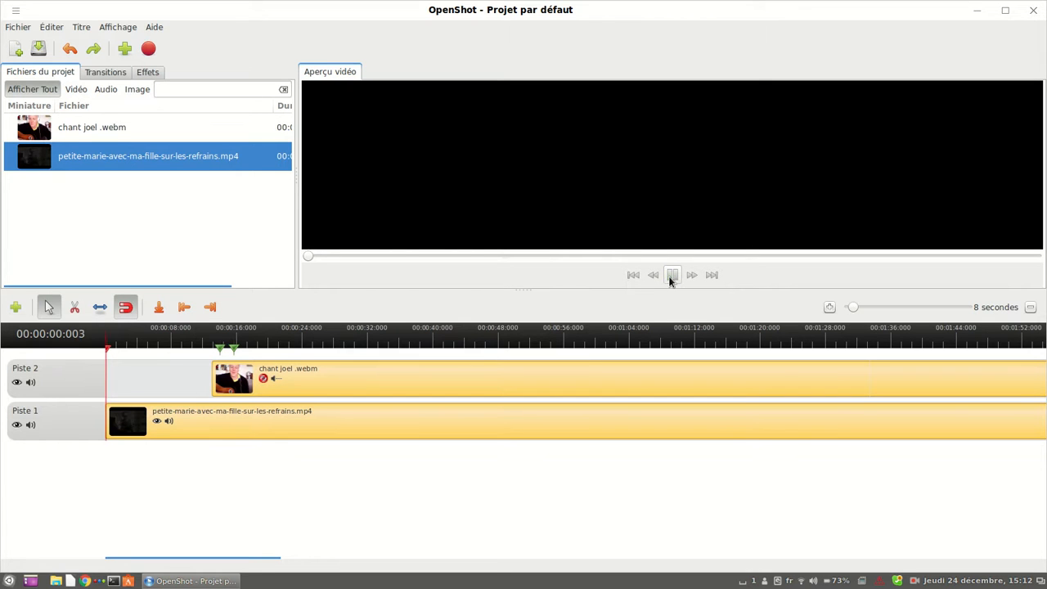
{"action": "left_click", "coordinate": [670, 275]}
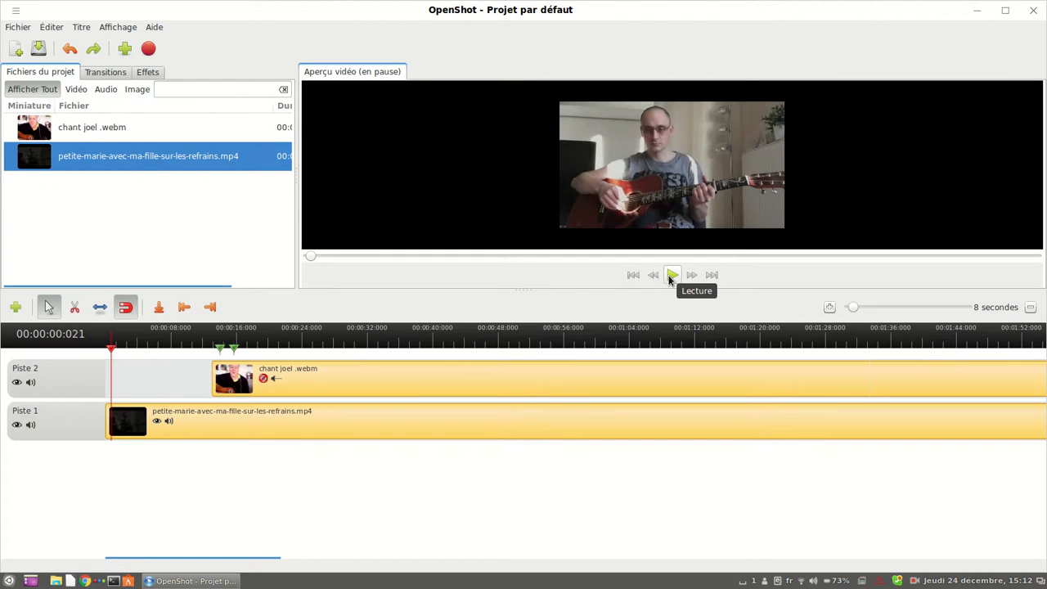
{"action": "left_click", "coordinate": [670, 275]}
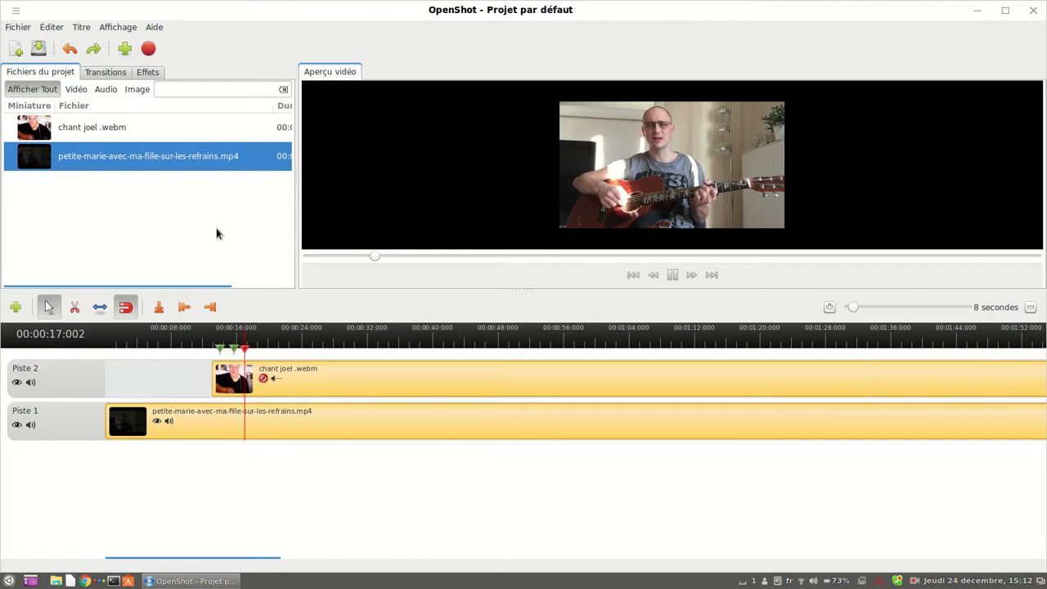
Re-enable the audio of the Piste 2 clip and play both tracks from the start to check their synchronisation.
{"action": "left_click", "coordinate": [633, 275]}
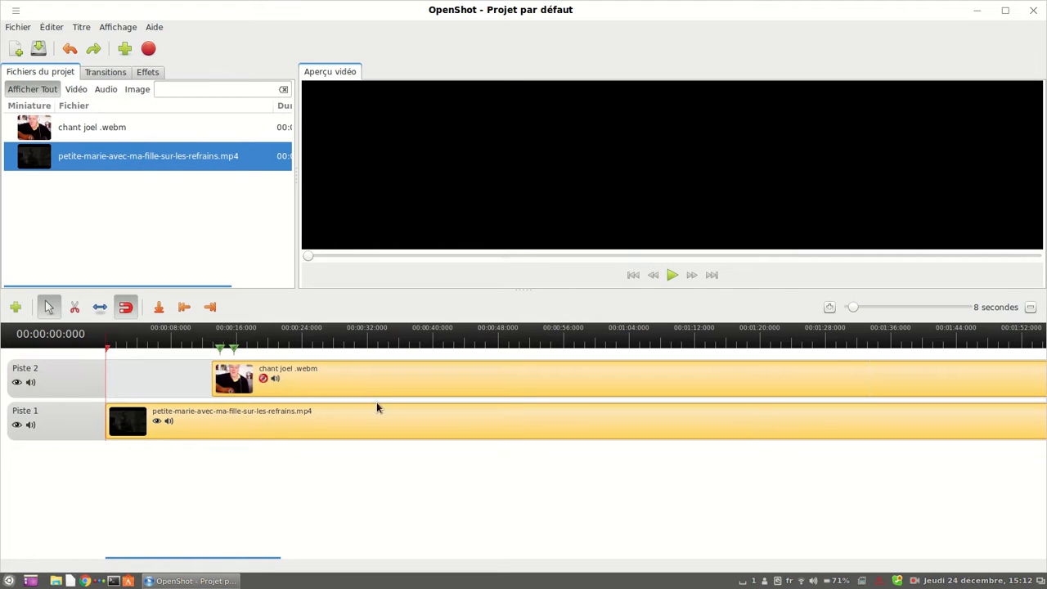
{"action": "left_click", "coordinate": [672, 276]}
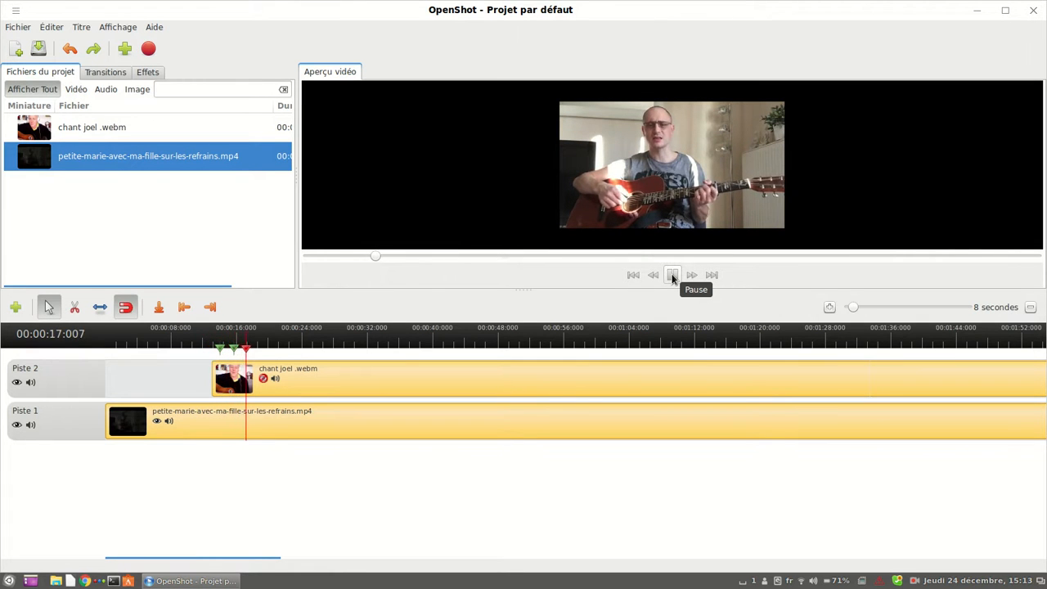
{"action": "left_click", "coordinate": [672, 275]}
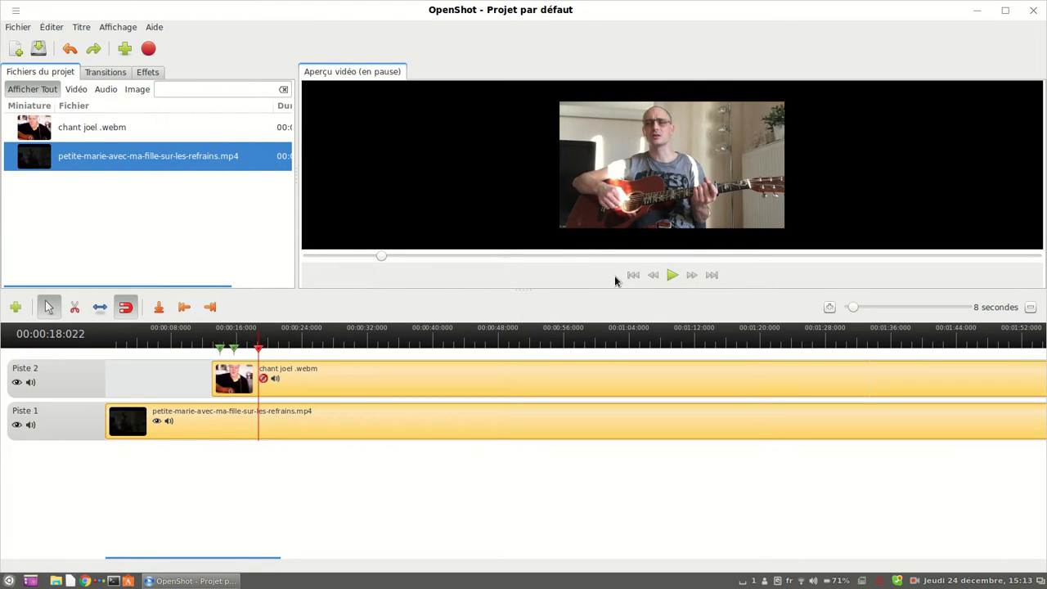
Move the Piste 2 clip slightly earlier on the timeline and delete both timeline markers.
{"action": "left_click", "coordinate": [634, 277]}
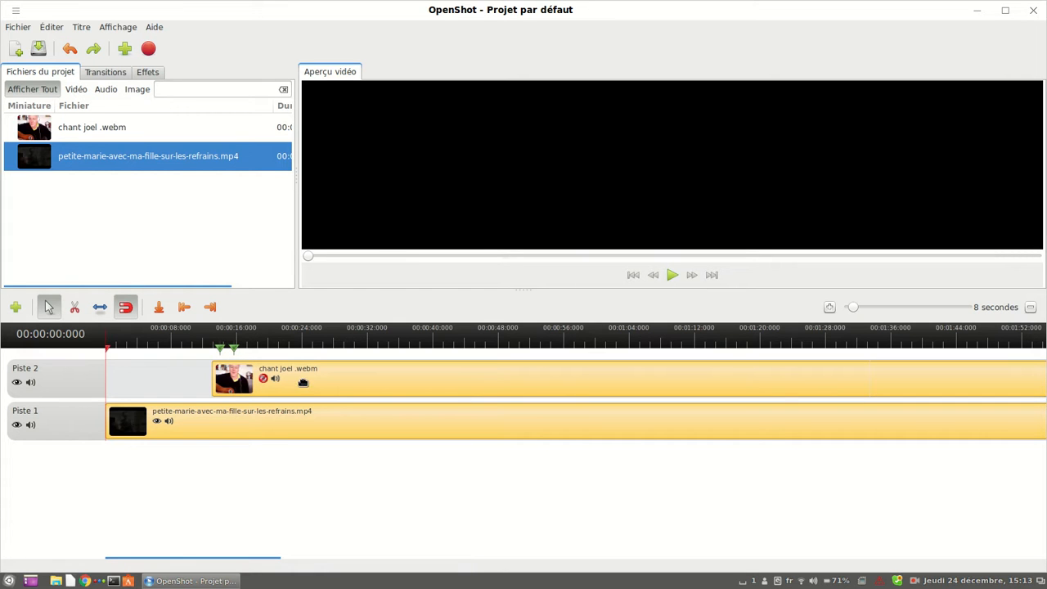
{"action": "left_click_drag", "start_coordinate": [302, 382], "coordinate": [300, 388]}
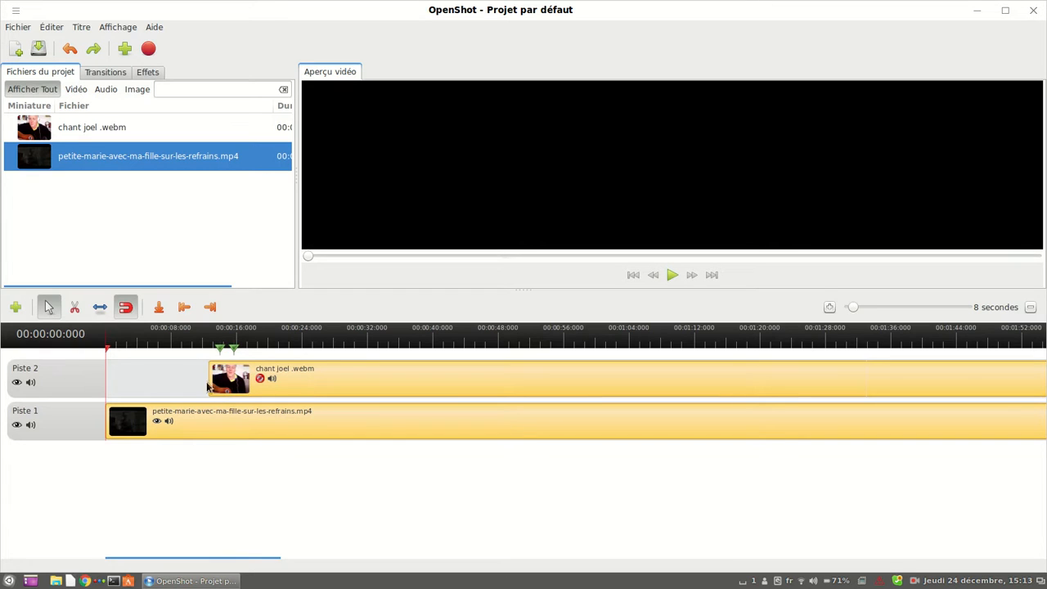
{"action": "right_click", "coordinate": [219, 348]}
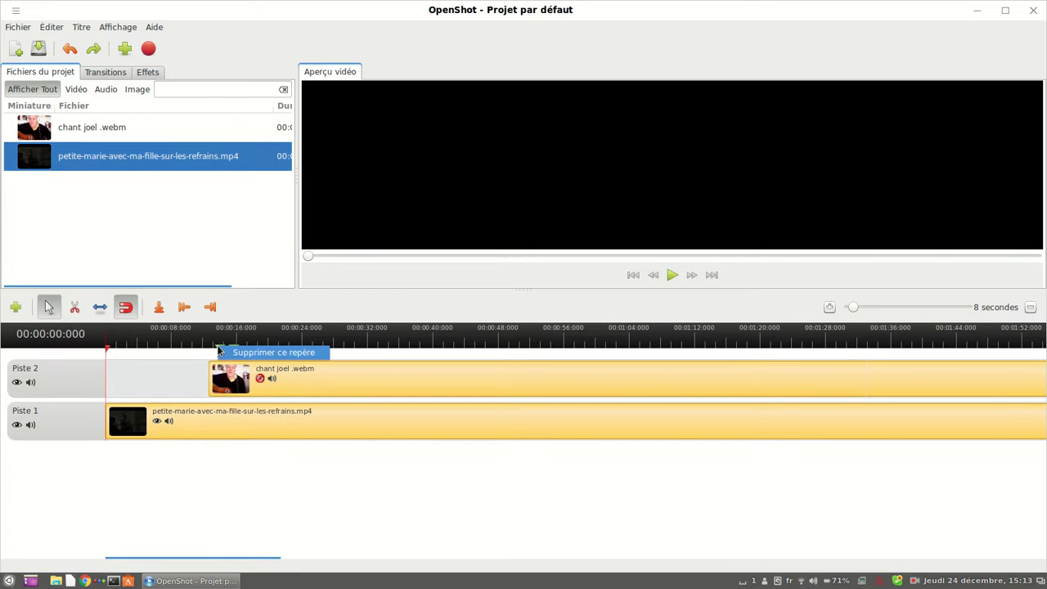
{"action": "left_click", "coordinate": [224, 353]}
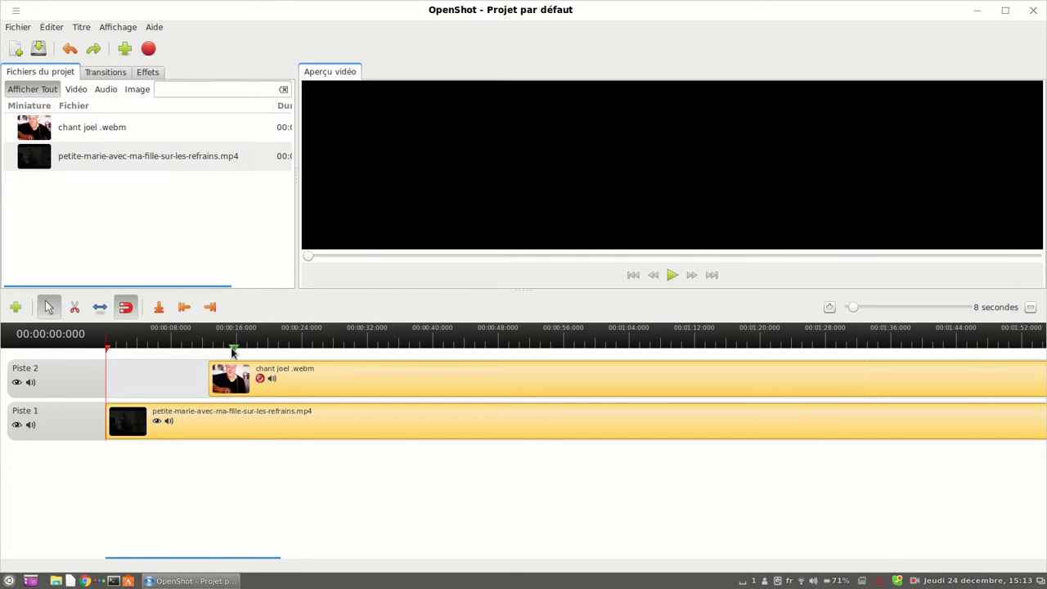
{"action": "right_click", "coordinate": [233, 350]}
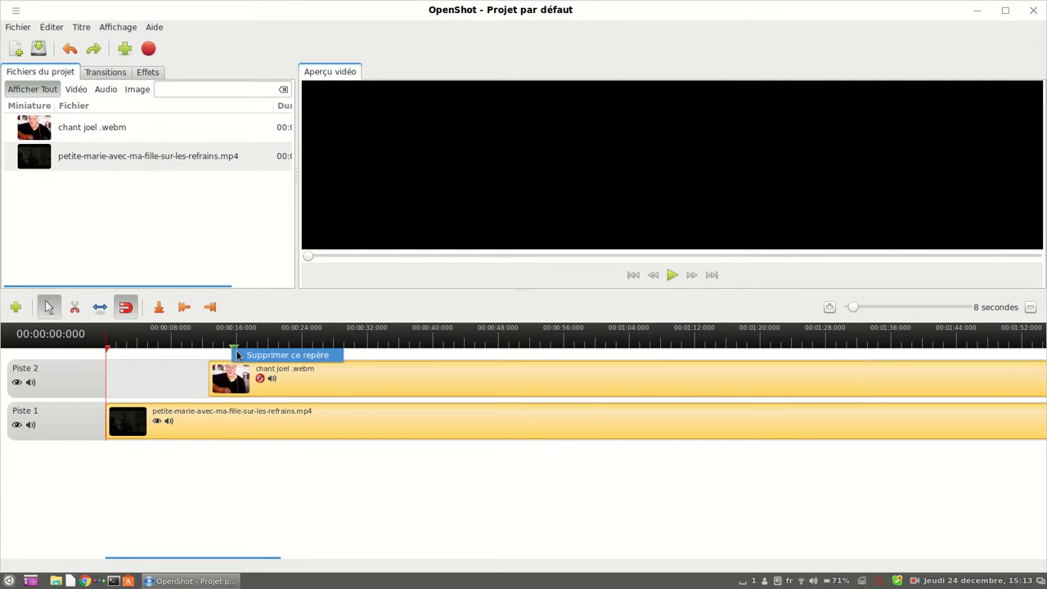
{"action": "left_click", "coordinate": [239, 355]}
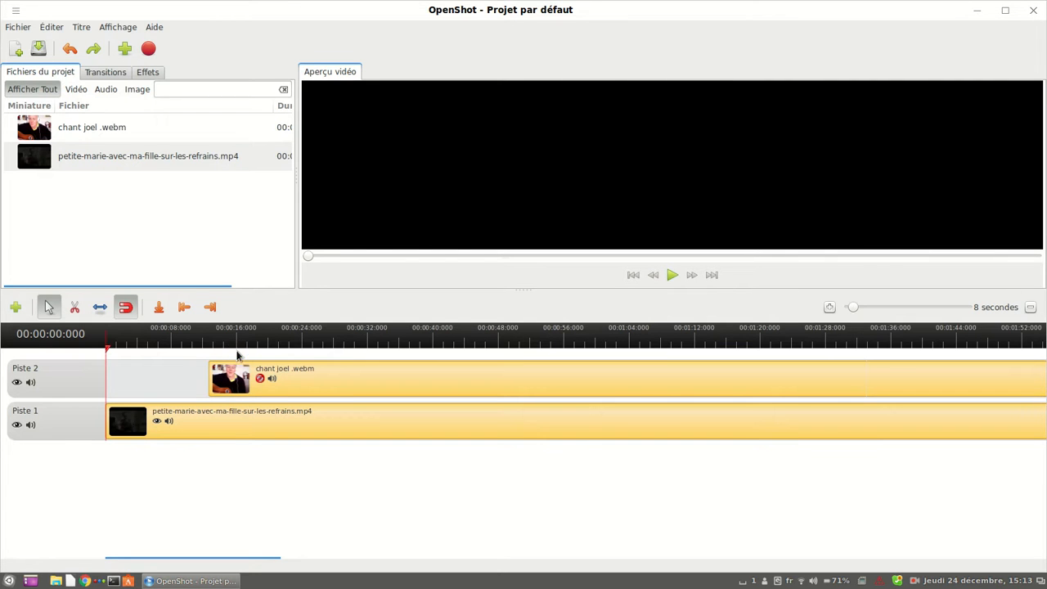
Apply the Tout montrer (déformer) layout to the Piste 1 clip and to the Piste 2 clip.
{"action": "right_click", "coordinate": [358, 423]}
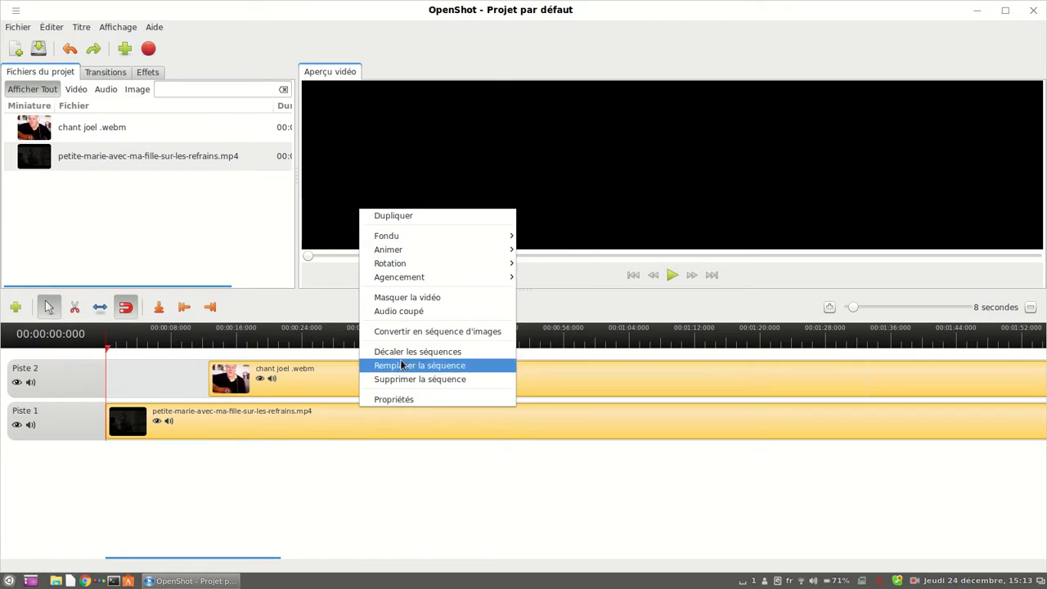
{"action": "mouse_move", "coordinate": [403, 281]}
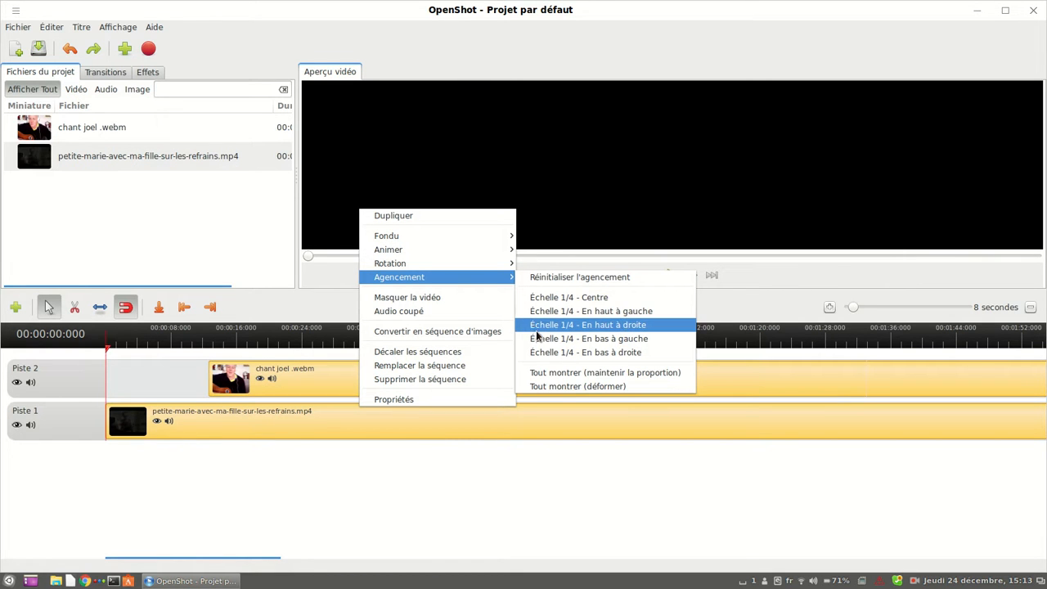
{"action": "left_click", "coordinate": [557, 388]}
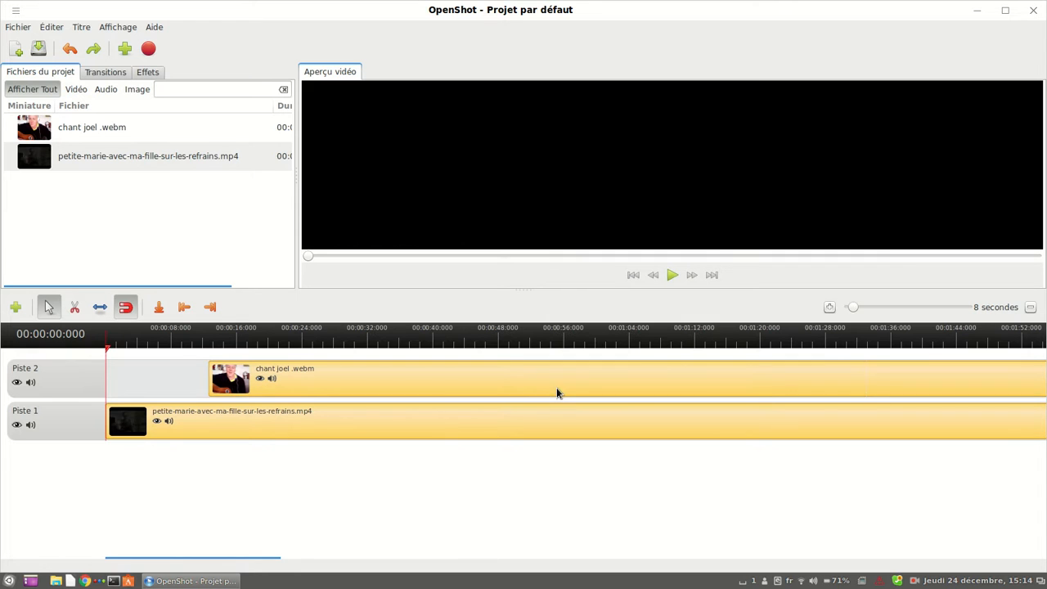
{"action": "right_click", "coordinate": [432, 379]}
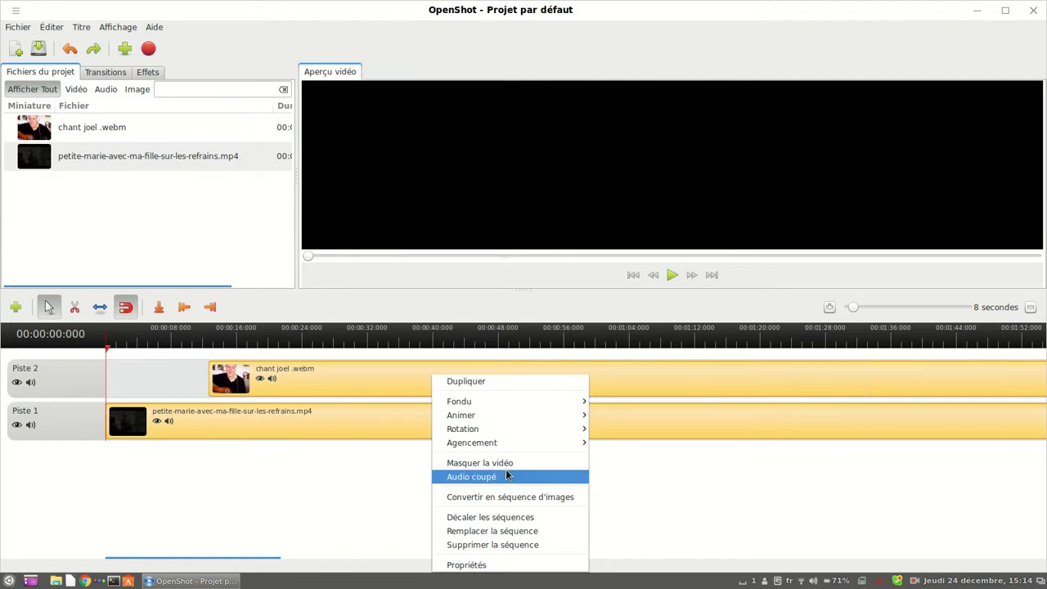
{"action": "mouse_move", "coordinate": [513, 443]}
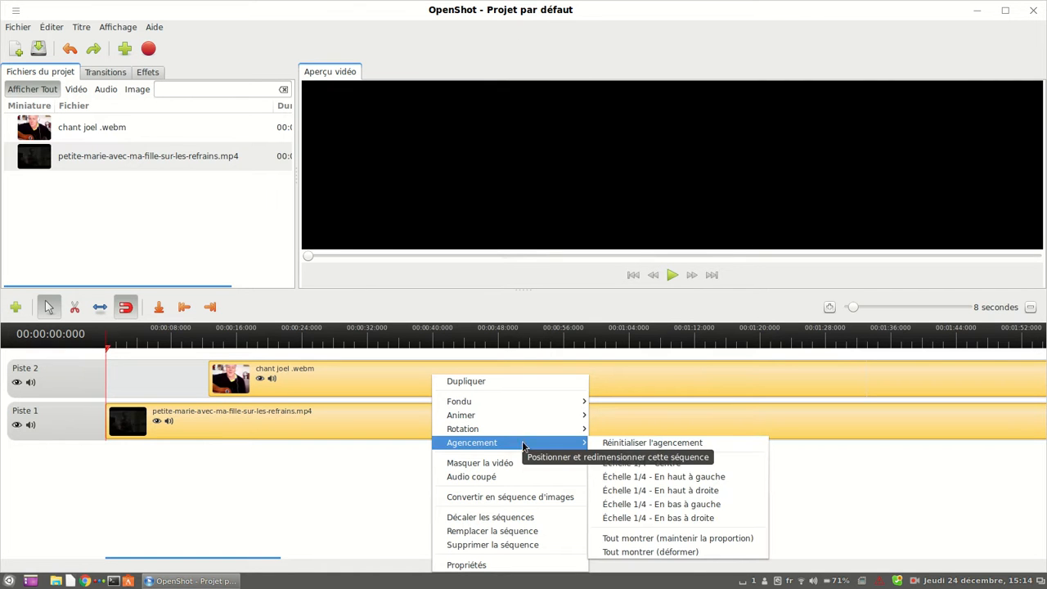
{"action": "left_click", "coordinate": [650, 553]}
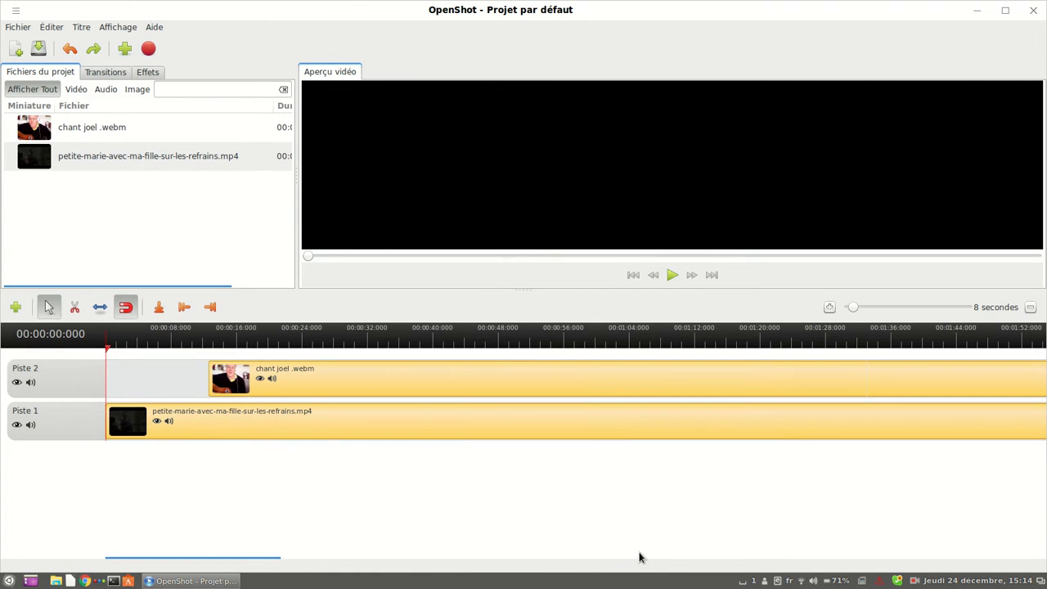
Play the timeline to about 17 seconds to check the picture of both clips, and return the playhead to the start.
{"action": "left_click", "coordinate": [671, 281]}
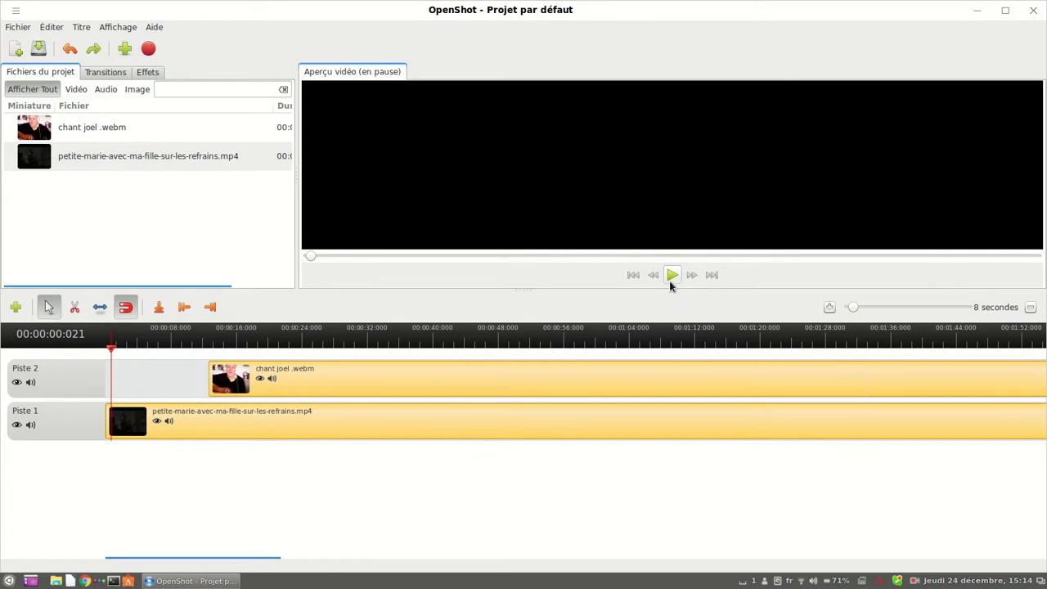
{"action": "left_click", "coordinate": [670, 277]}
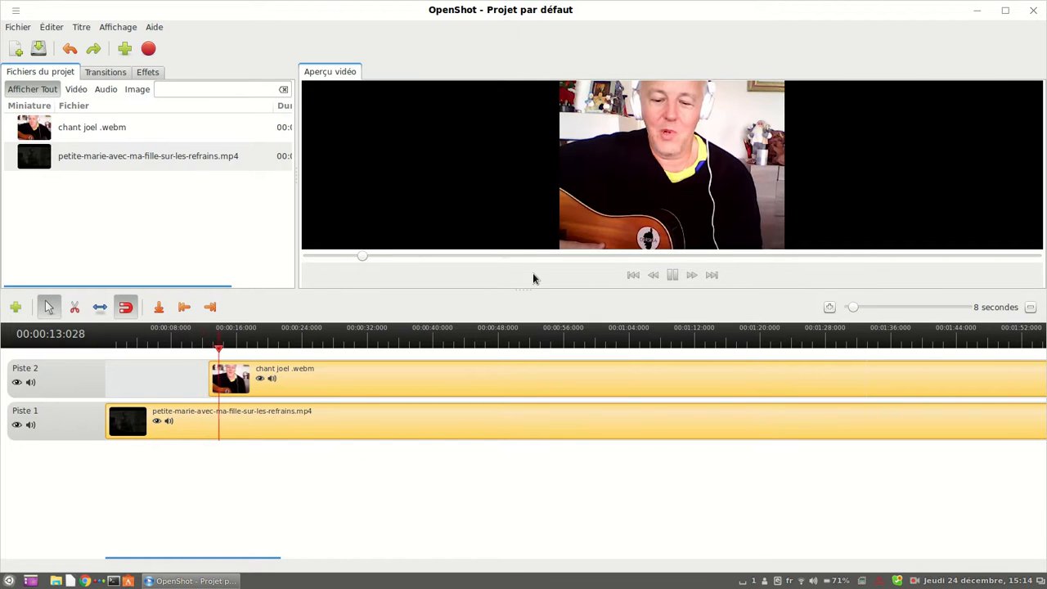
{"action": "left_click", "coordinate": [672, 276]}
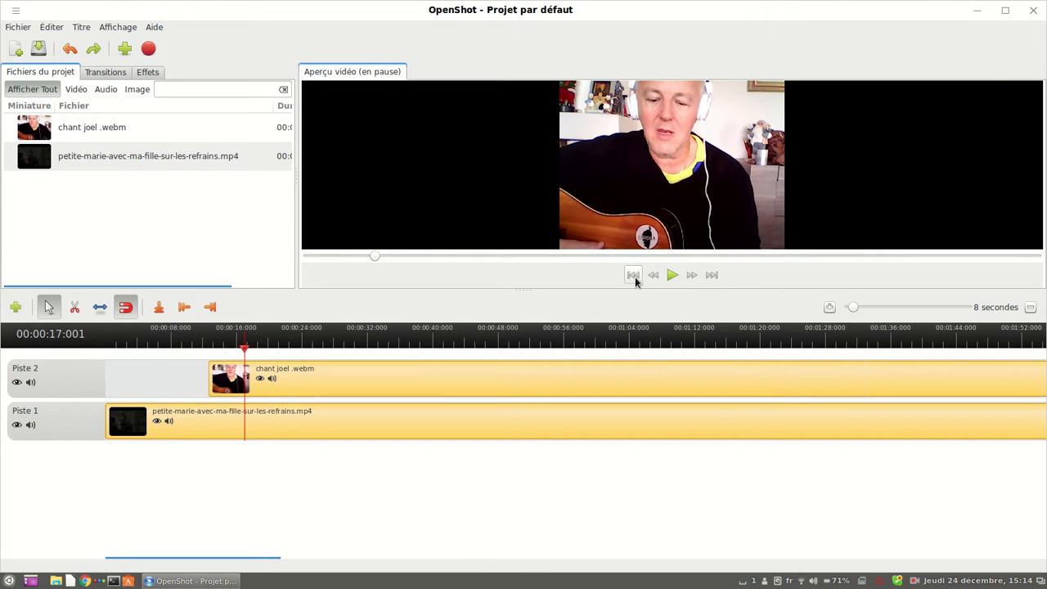
{"action": "left_click", "coordinate": [632, 276]}
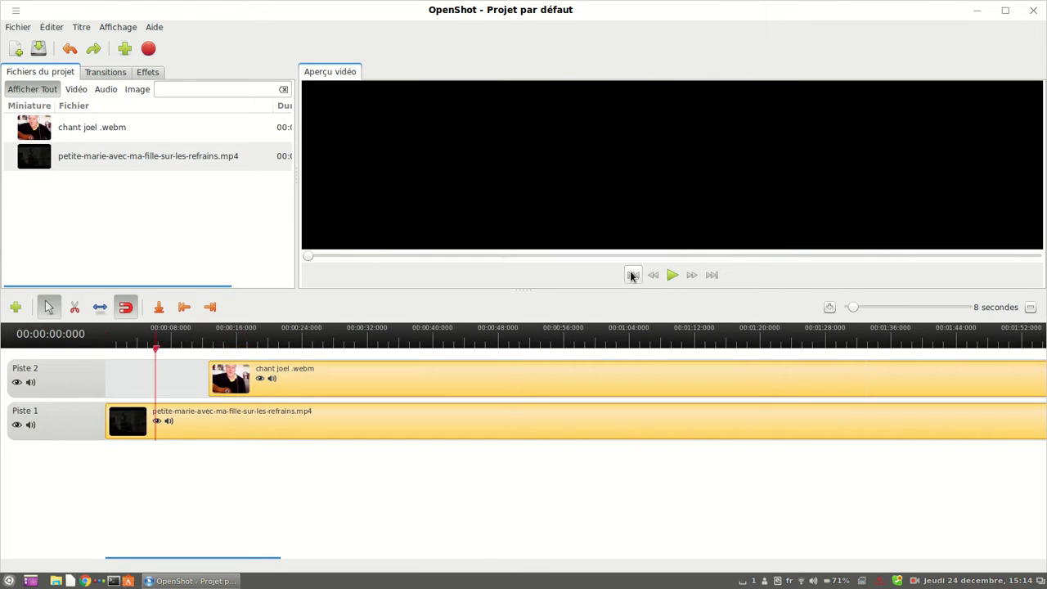
Apply the Échelle 1/4 - En haut à gauche layout to the Piste 1 clip.
{"action": "right_click", "coordinate": [380, 420]}
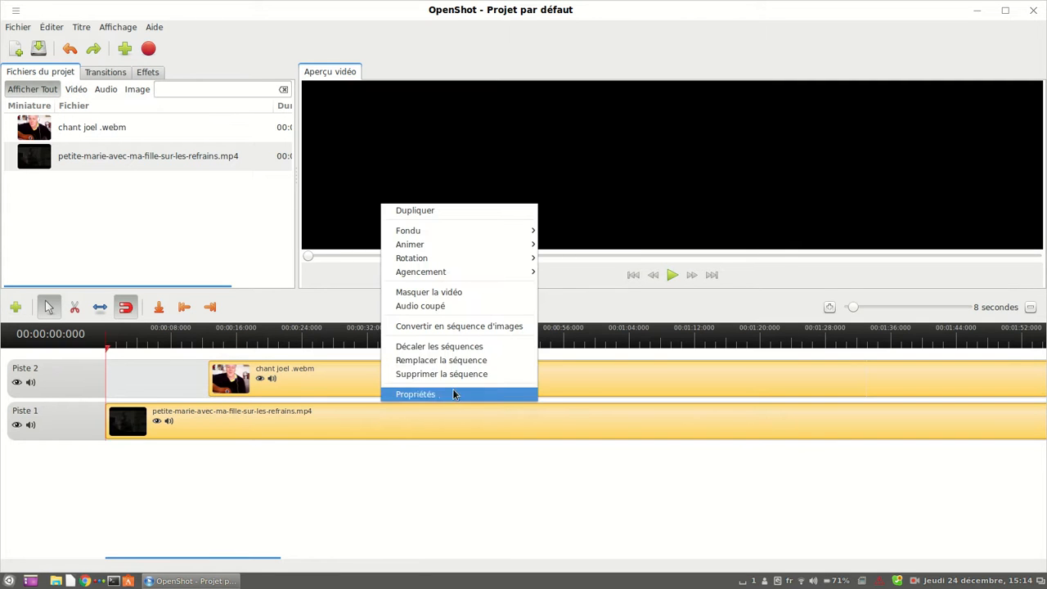
{"action": "mouse_move", "coordinate": [471, 275]}
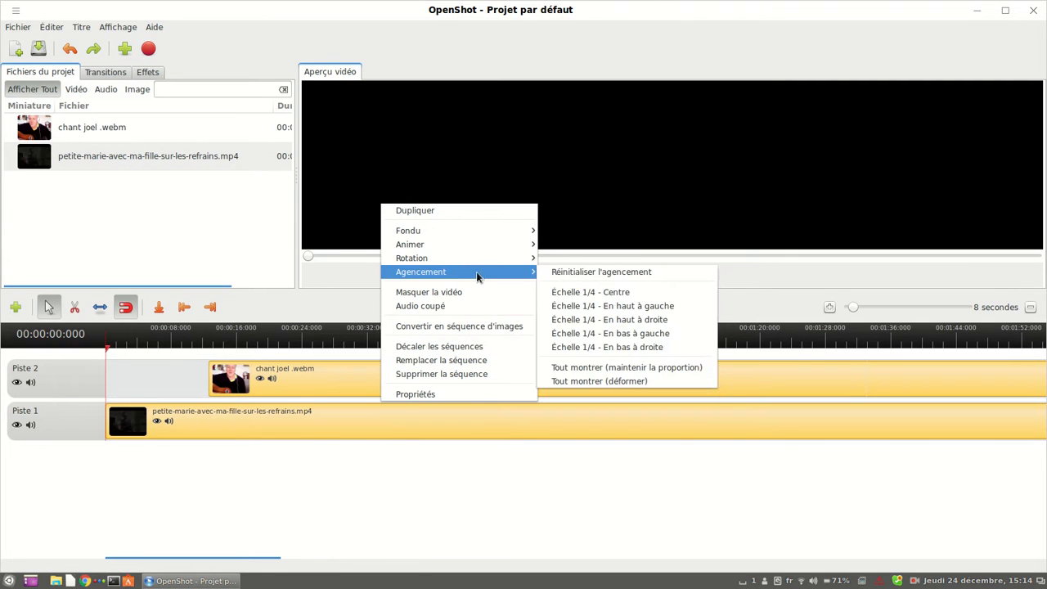
{"action": "left_click", "coordinate": [585, 308]}
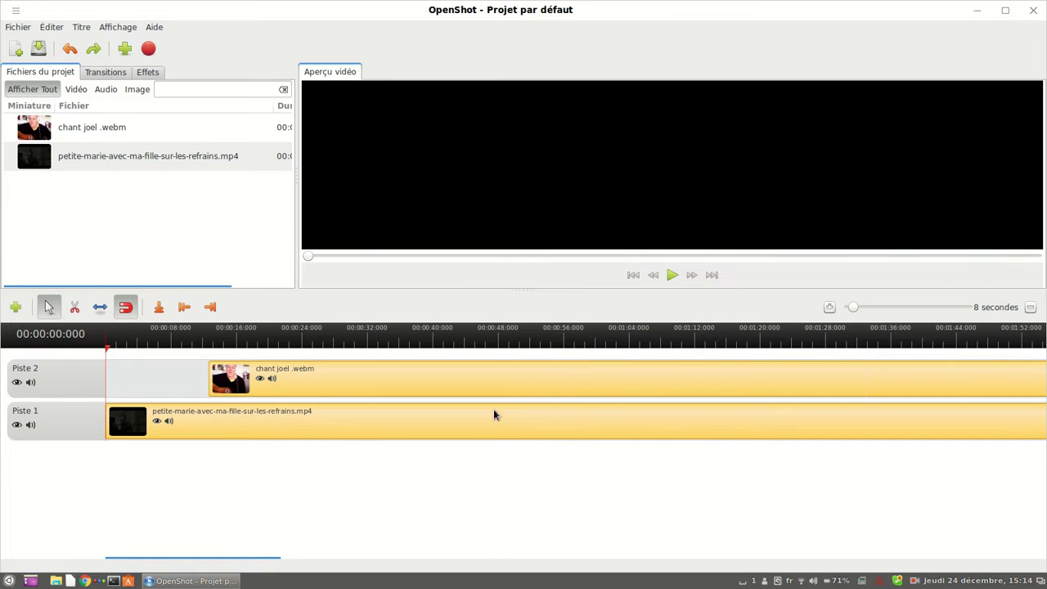
Set the Piste 1 clip's layout to Échelle 1/4 - En haut à droite and preview the timeline from the start.
{"action": "right_click", "coordinate": [470, 421]}
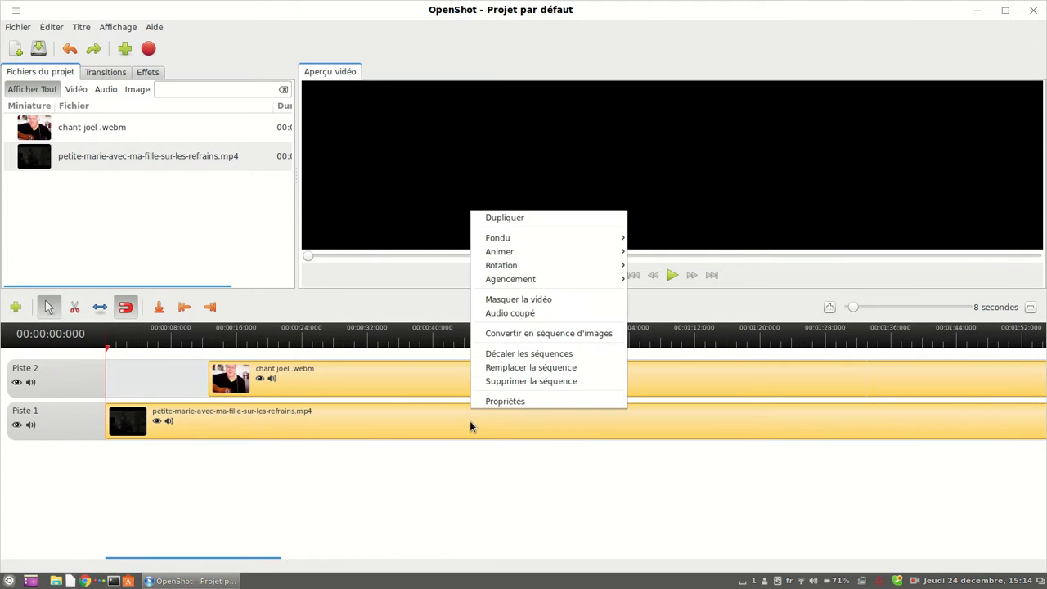
{"action": "mouse_move", "coordinate": [553, 281]}
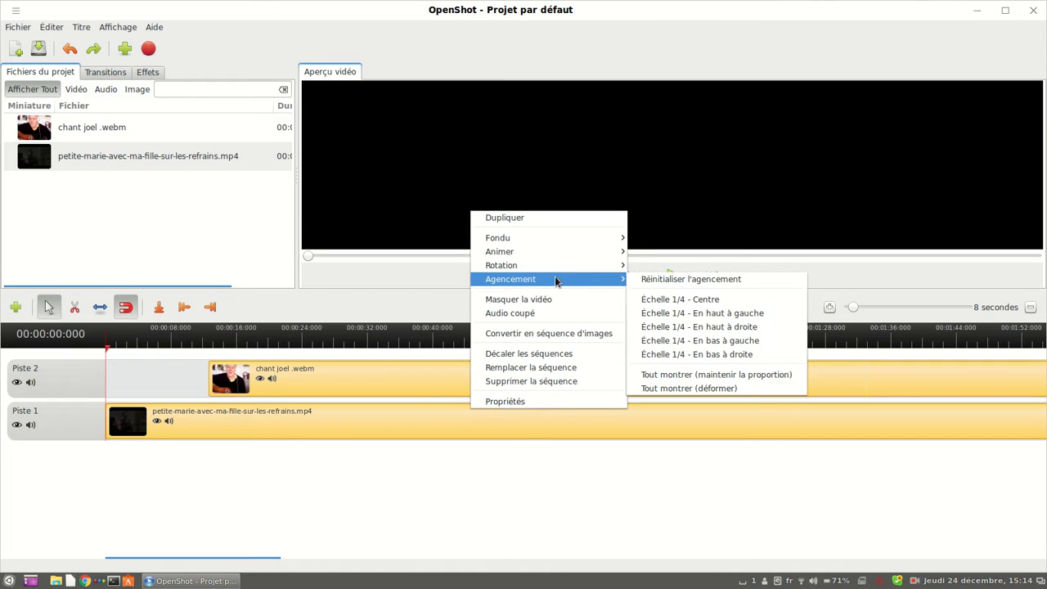
{"action": "left_click", "coordinate": [659, 328]}
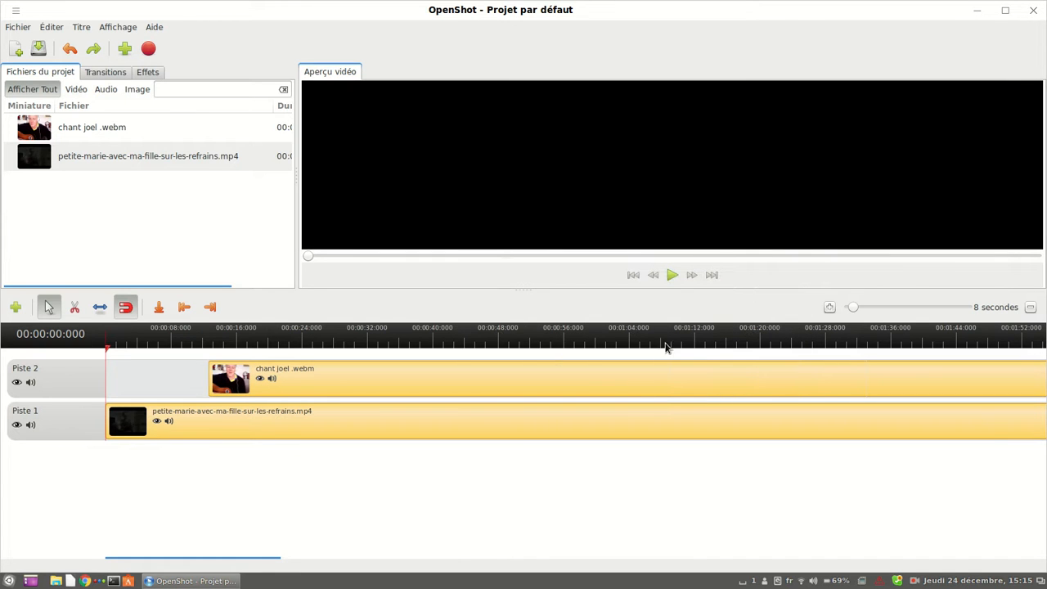
{"action": "left_click", "coordinate": [673, 275]}
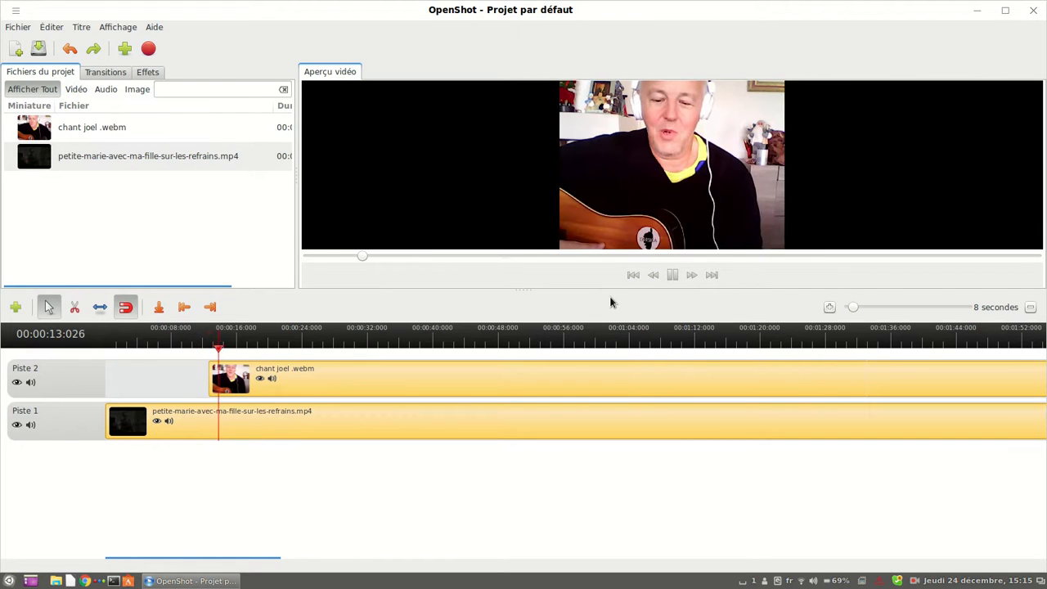
{"action": "left_click", "coordinate": [672, 277]}
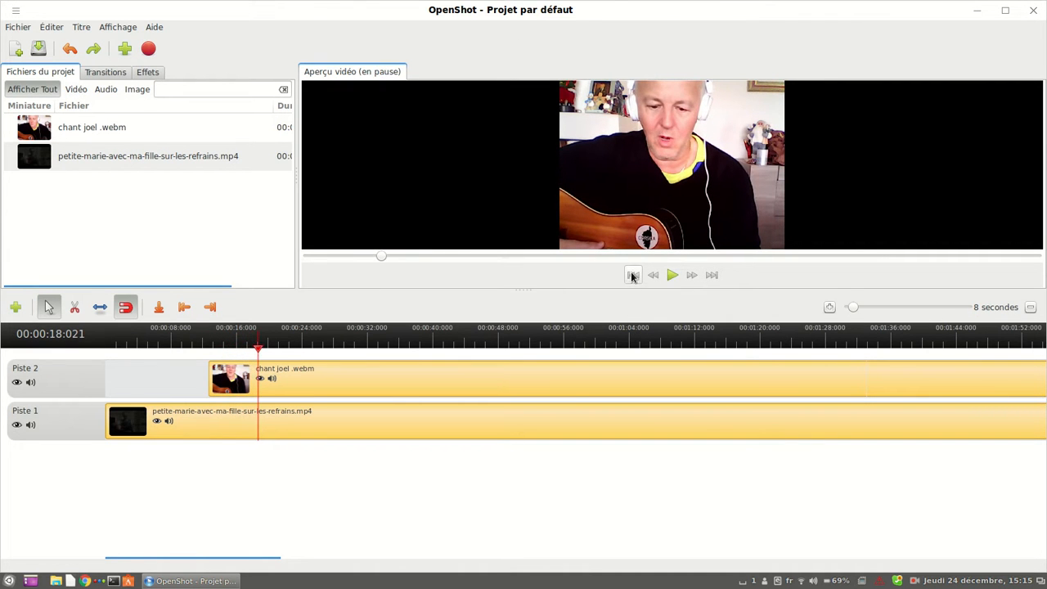
{"action": "left_click", "coordinate": [632, 276]}
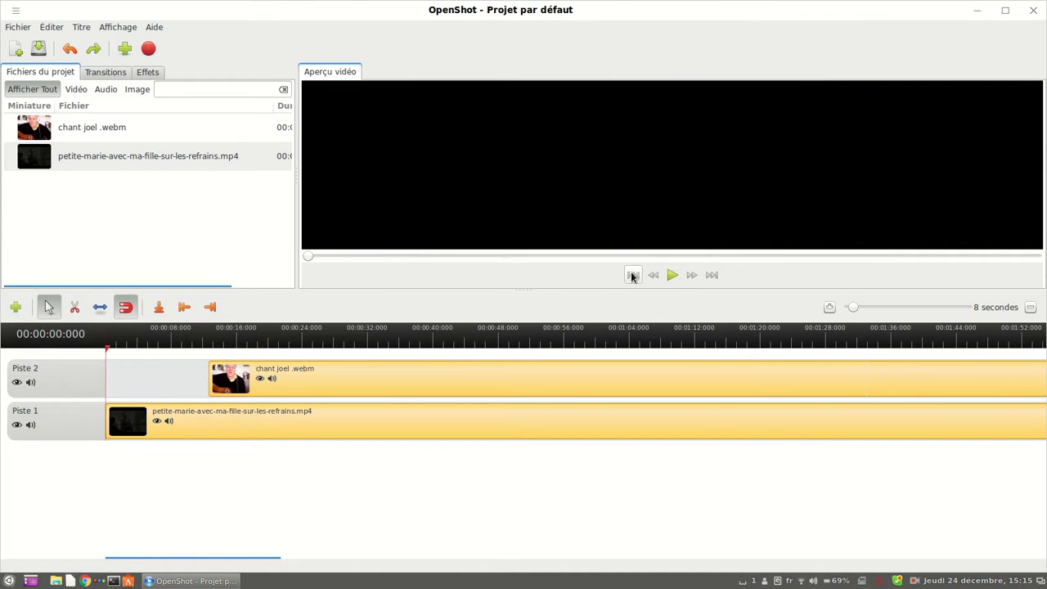
Set the Piste 2 clip's layout to Échelle 1/4 - En haut à gauche and preview both clips side by side.
{"action": "right_click", "coordinate": [385, 381]}
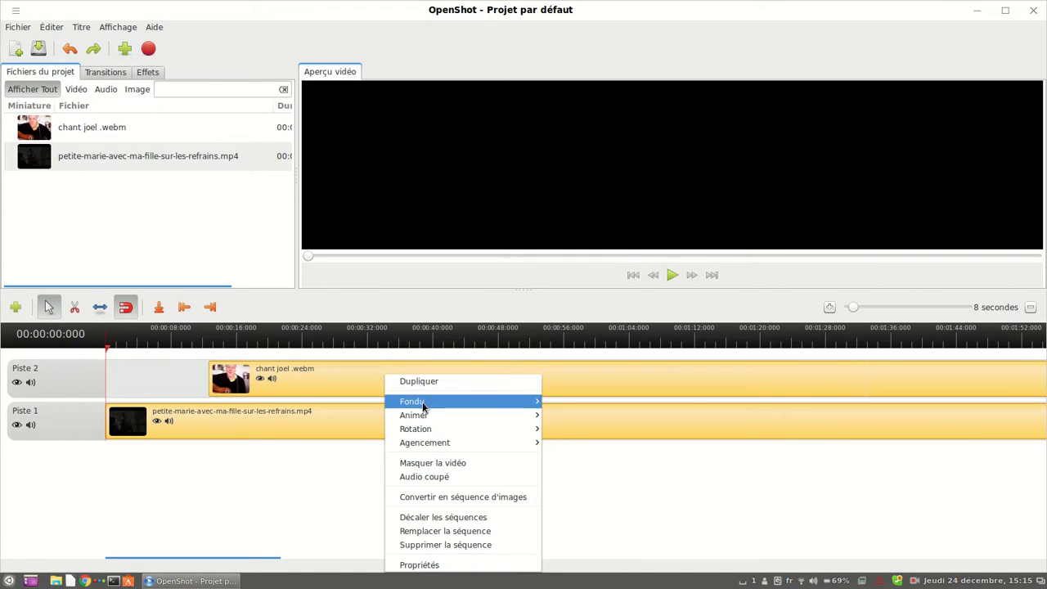
{"action": "mouse_move", "coordinate": [511, 443]}
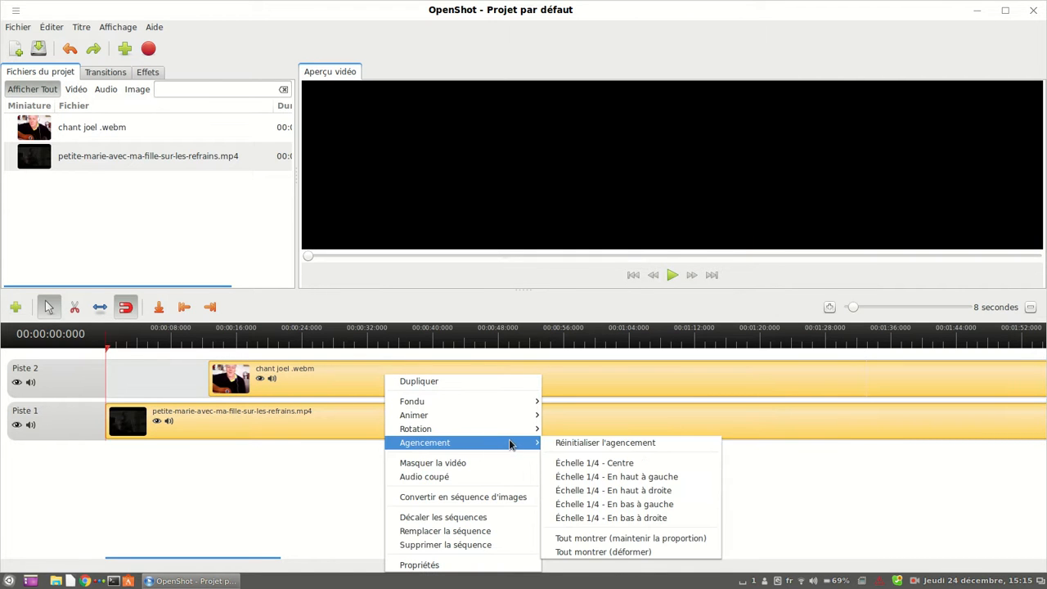
{"action": "left_click", "coordinate": [606, 477]}
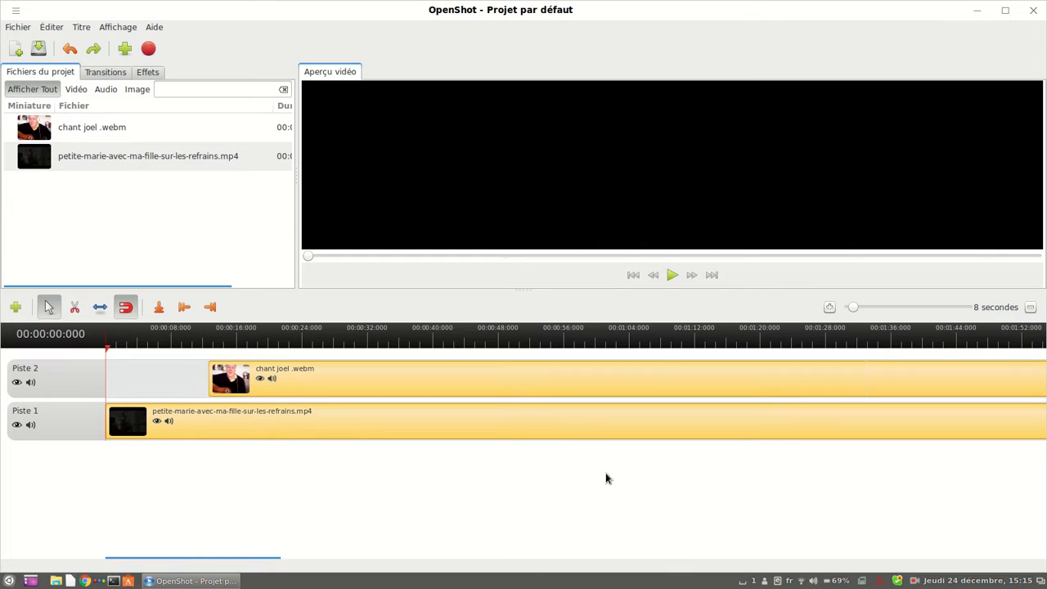
{"action": "left_click", "coordinate": [671, 278]}
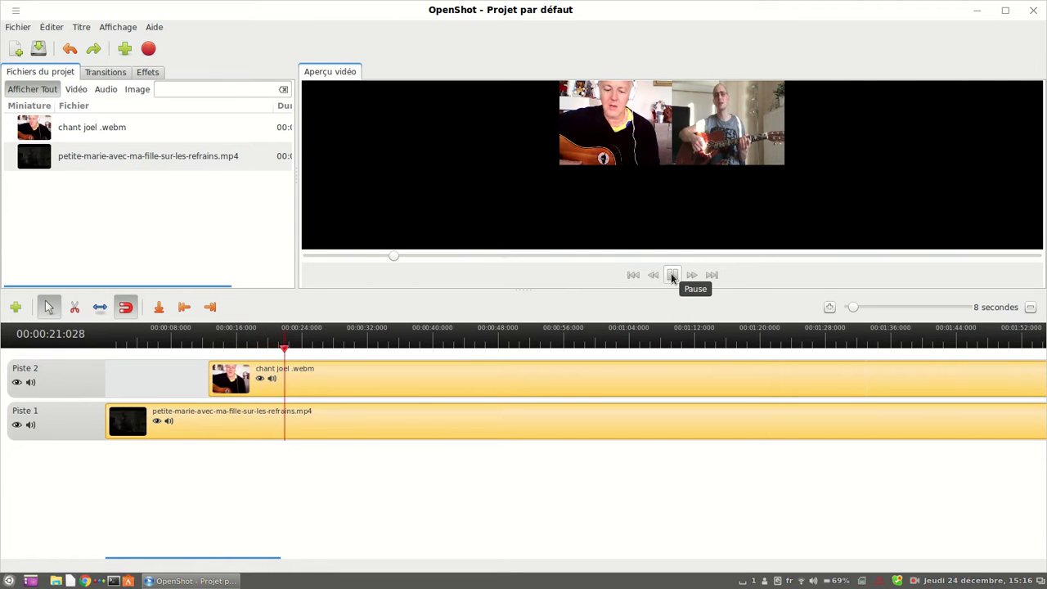
{"action": "left_click", "coordinate": [672, 278]}
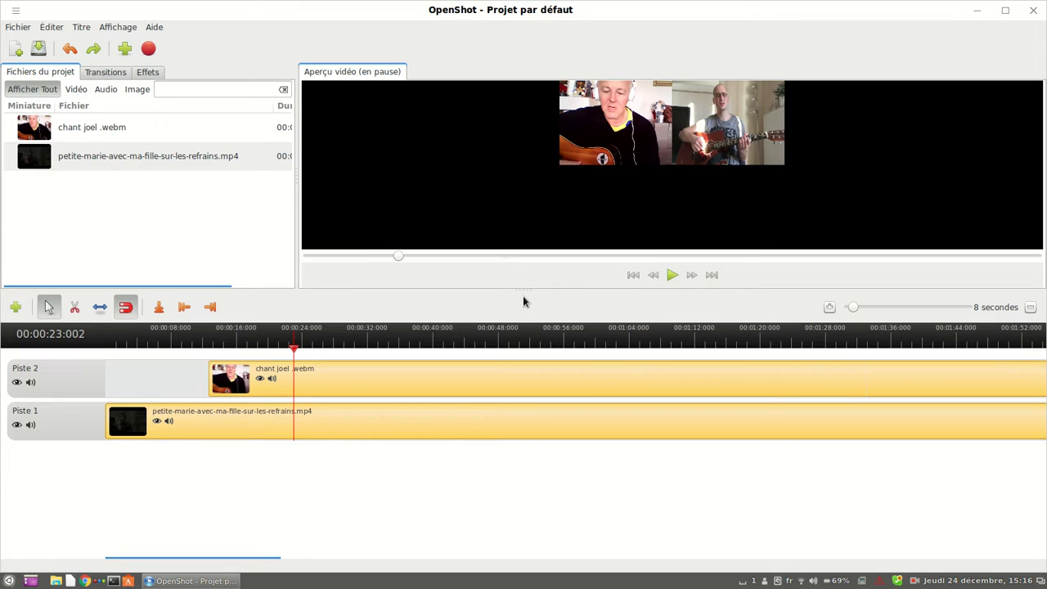
{"action": "left_click", "coordinate": [632, 275]}
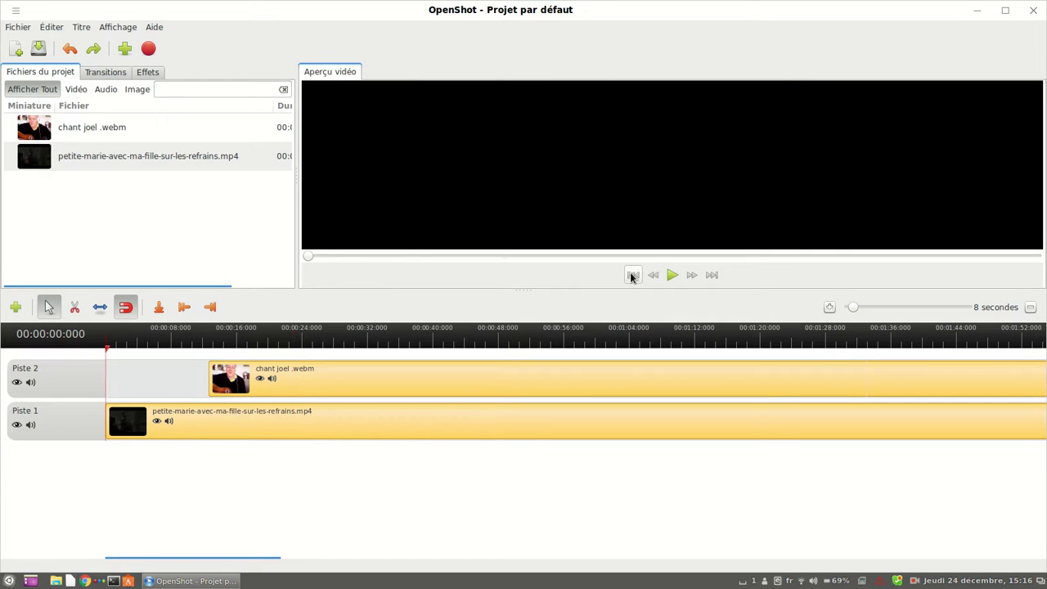
Raise the audio volume of the Piste 1 clip above 100 in its properties and apply the change.
{"action": "right_click", "coordinate": [418, 421]}
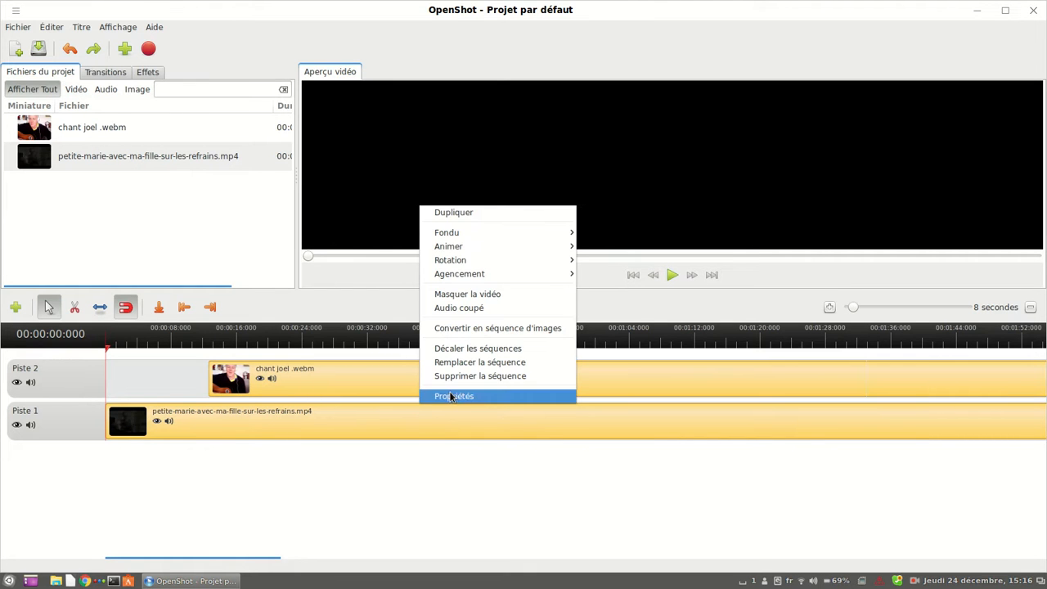
{"action": "left_click", "coordinate": [452, 396]}
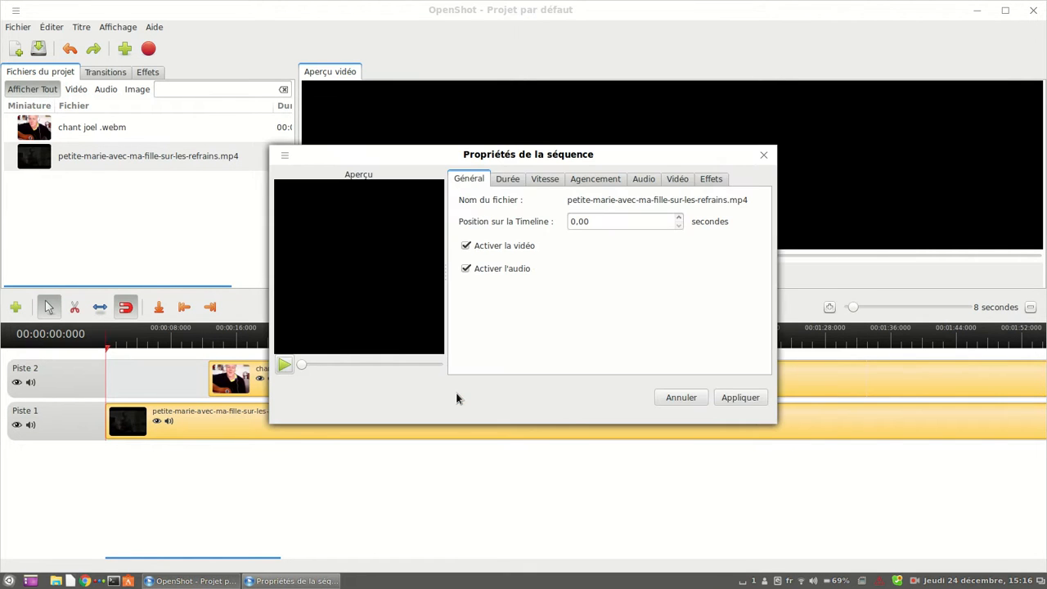
{"action": "left_click", "coordinate": [644, 180]}
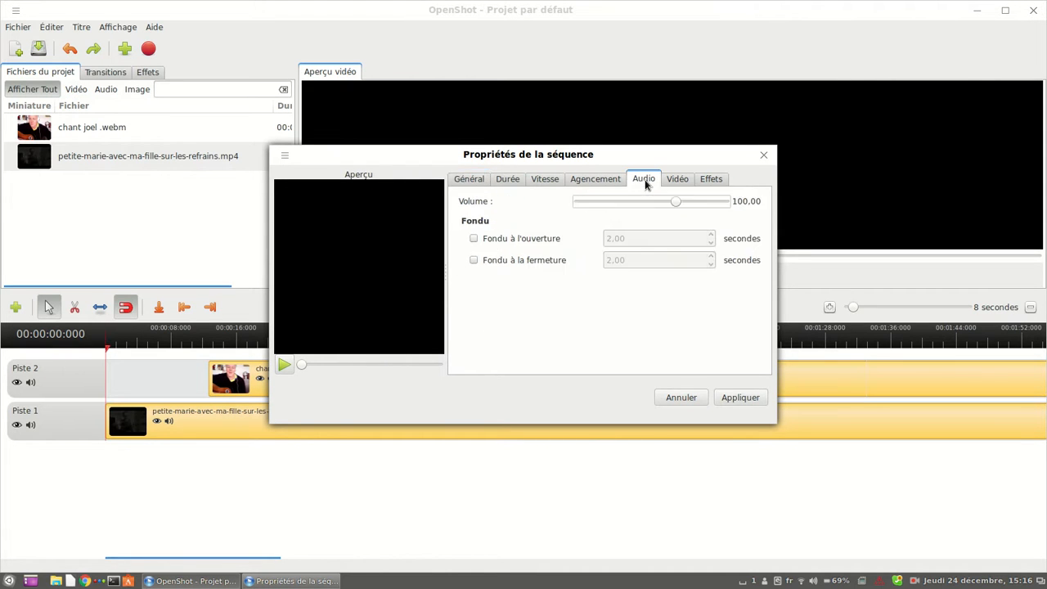
{"action": "left_click", "coordinate": [693, 200]}
{"action": "left_click", "coordinate": [703, 201]}
{"action": "left_click", "coordinate": [736, 397]}
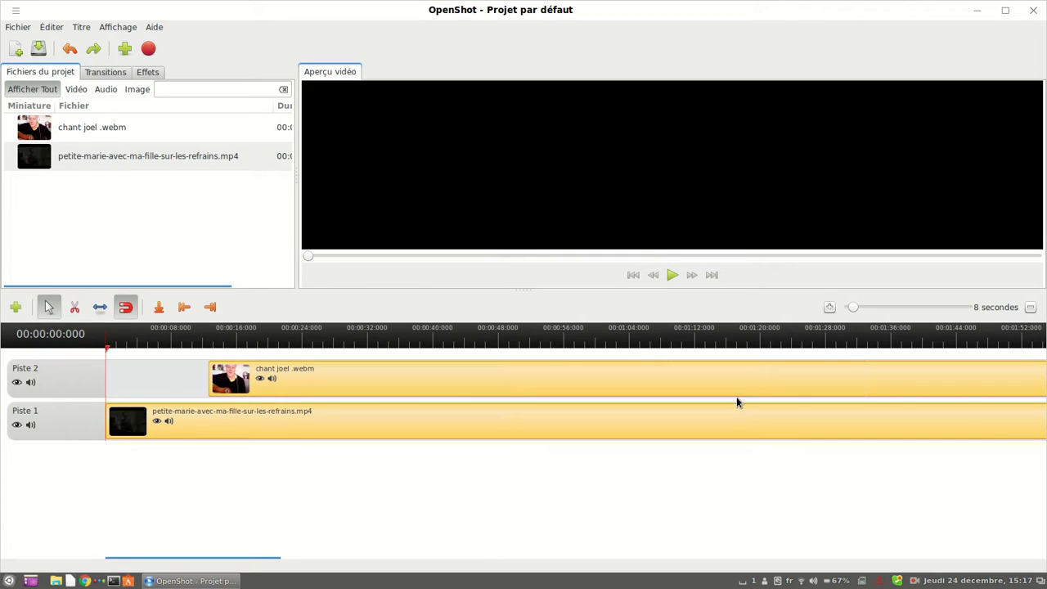
Set the Piste 2 clip's timeline position to 12,50 seconds in its properties and preview both clips from the start.
{"action": "right_click", "coordinate": [542, 382]}
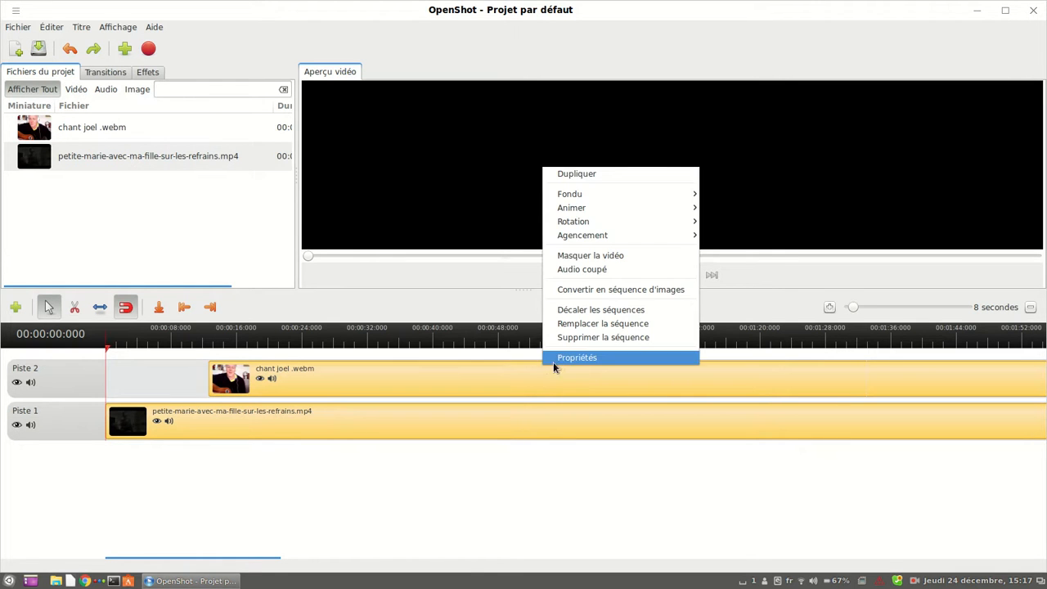
{"action": "left_click", "coordinate": [561, 357]}
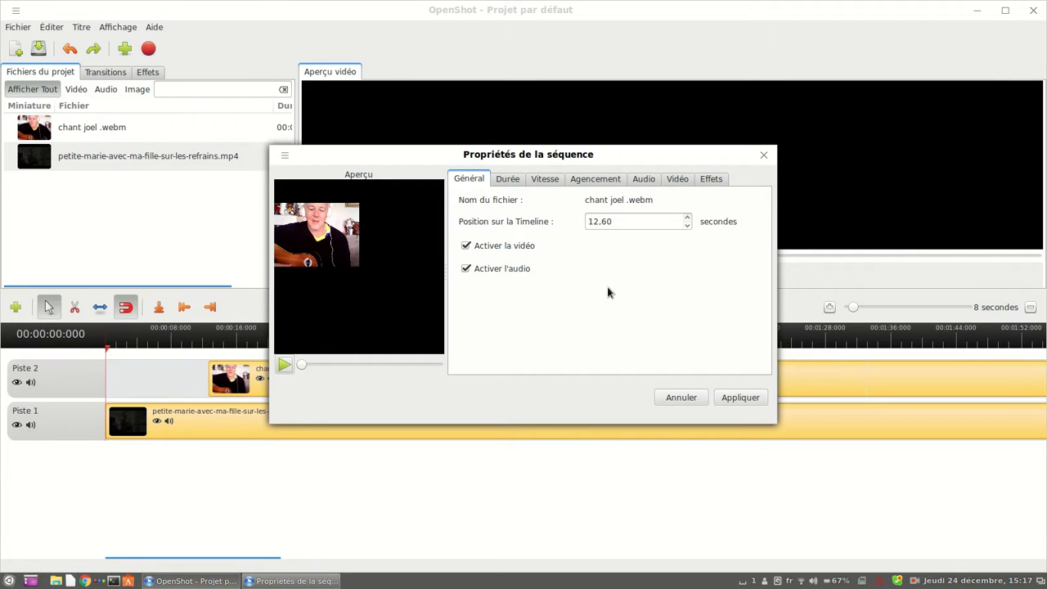
{"action": "left_click", "coordinate": [623, 221]}
{"action": "key", "text": "BackSpace"}
{"action": "key", "text": "BackSpace"}
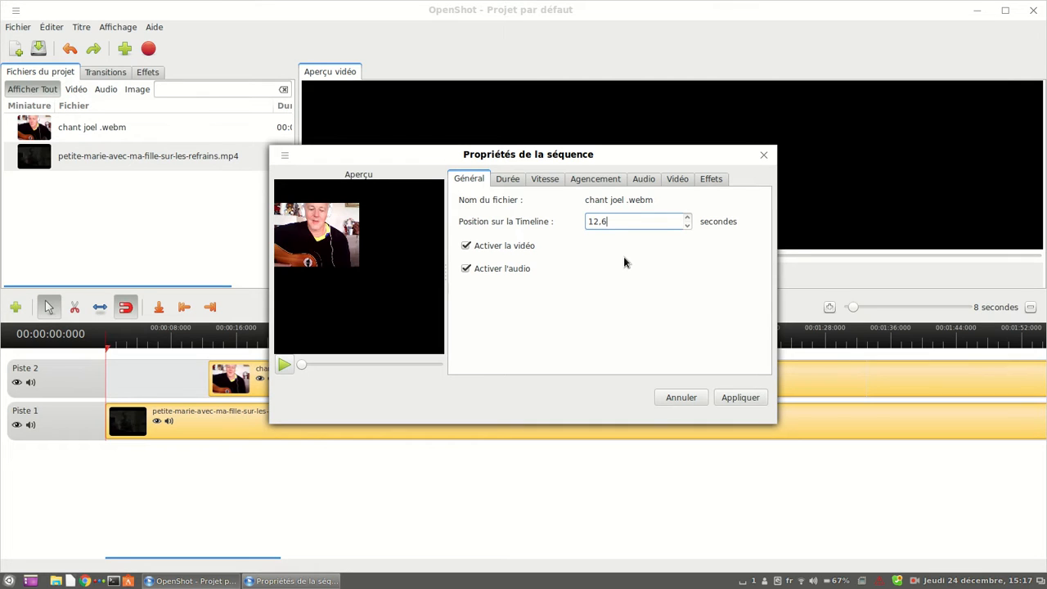
{"action": "type", "text": "50"}
{"action": "left_click", "coordinate": [728, 397]}
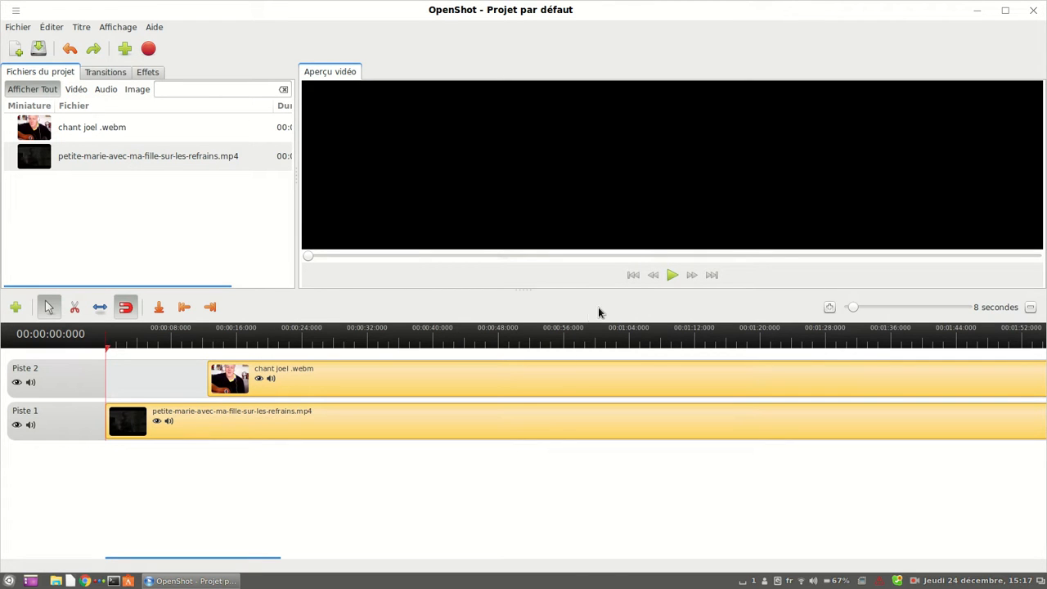
{"action": "left_click", "coordinate": [672, 276]}
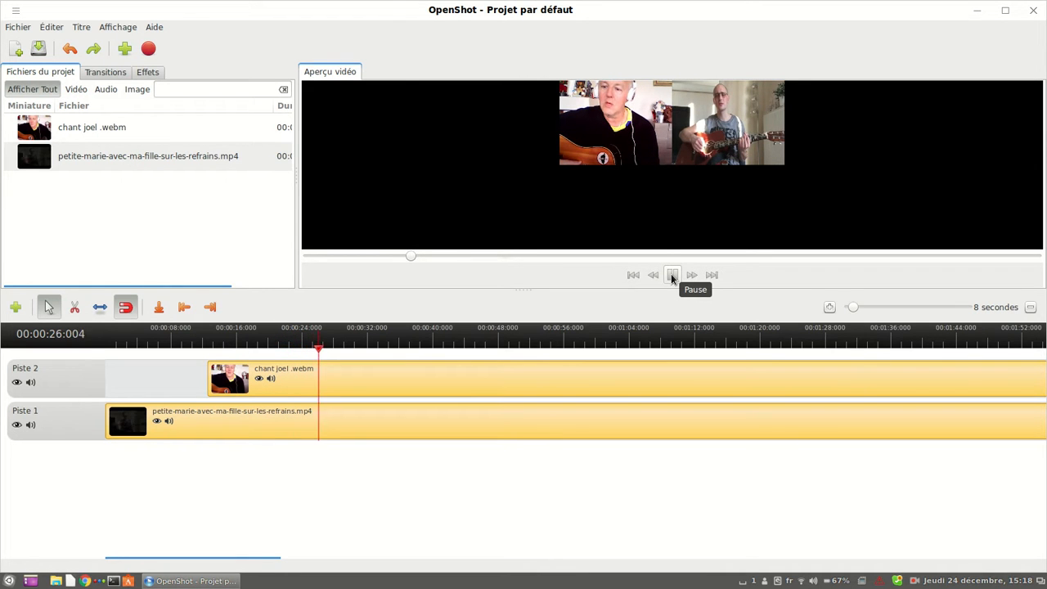
{"action": "left_click", "coordinate": [672, 276]}
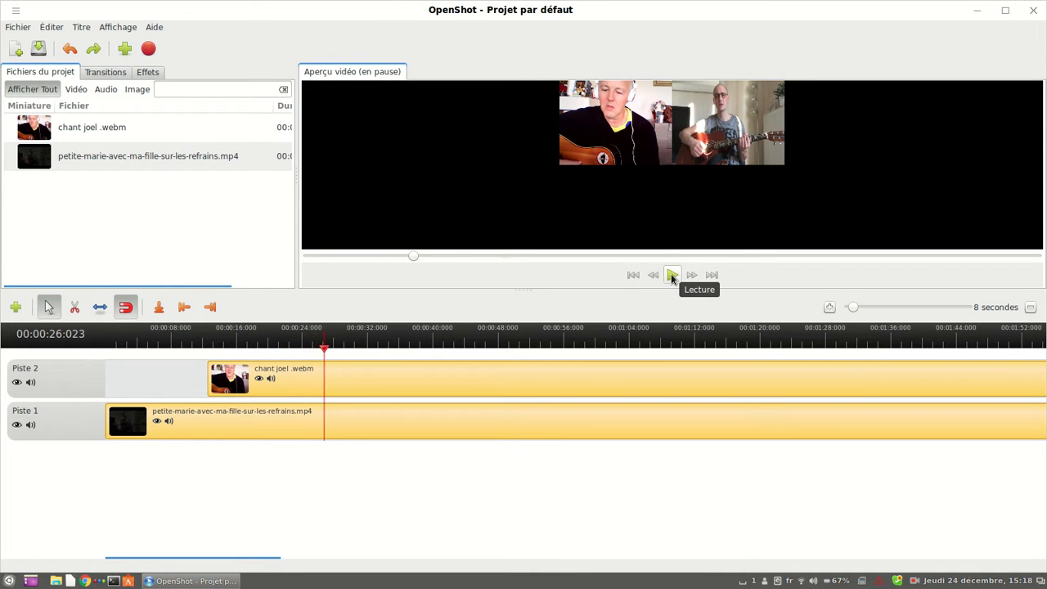
{"action": "left_click", "coordinate": [628, 275]}
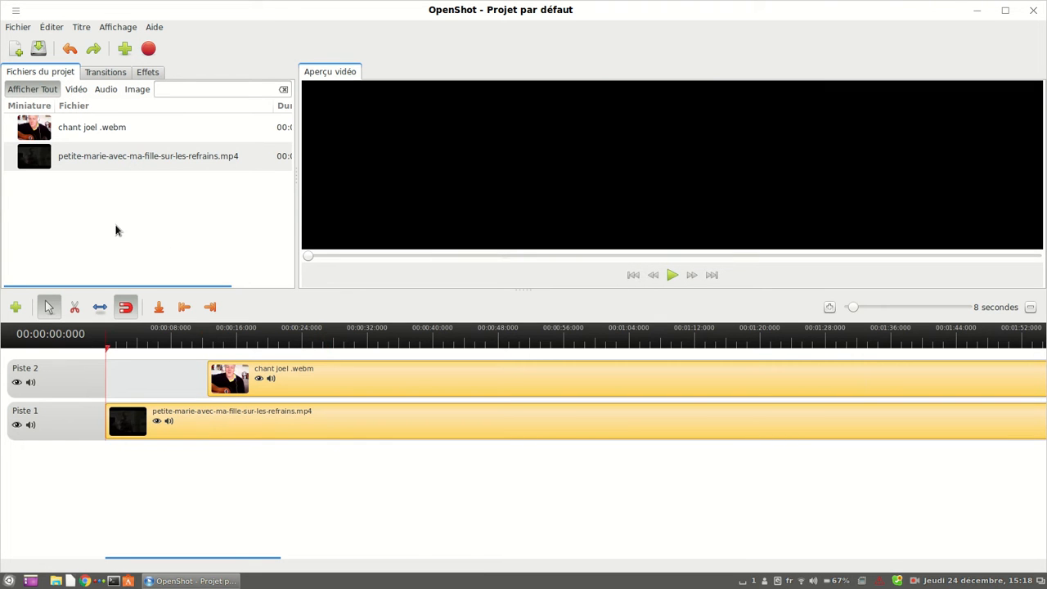
Try the Nuages 2 transition at the start of the Piste 2 clip and delete it from the timeline.
{"action": "left_click", "coordinate": [108, 75]}
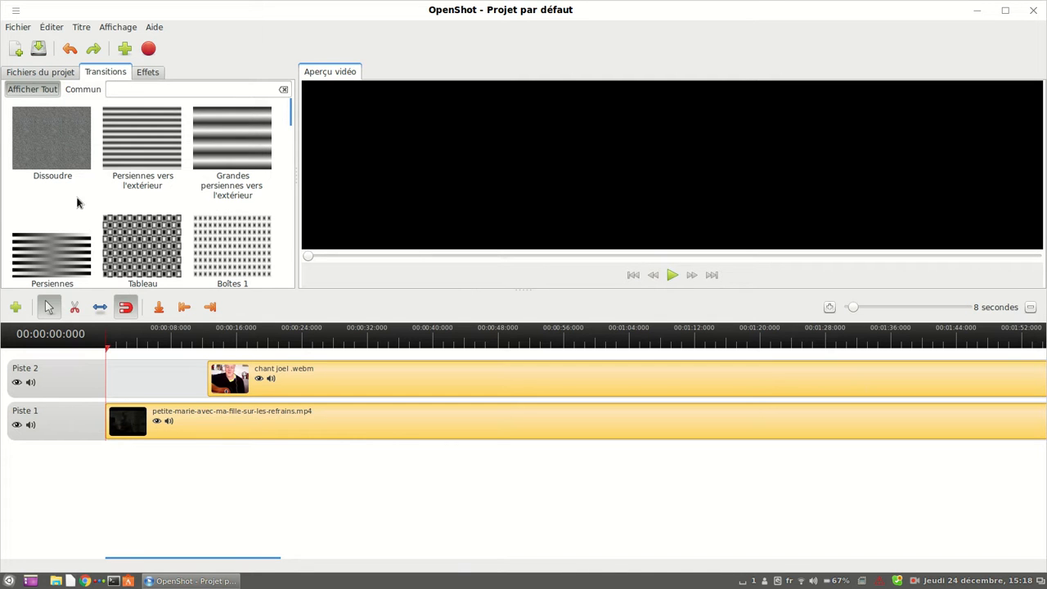
{"action": "scroll", "coordinate": [81, 197], "scroll_direction": "down", "scroll_amount": 4}
{"action": "scroll", "coordinate": [85, 197], "scroll_direction": "down", "scroll_amount": 5}
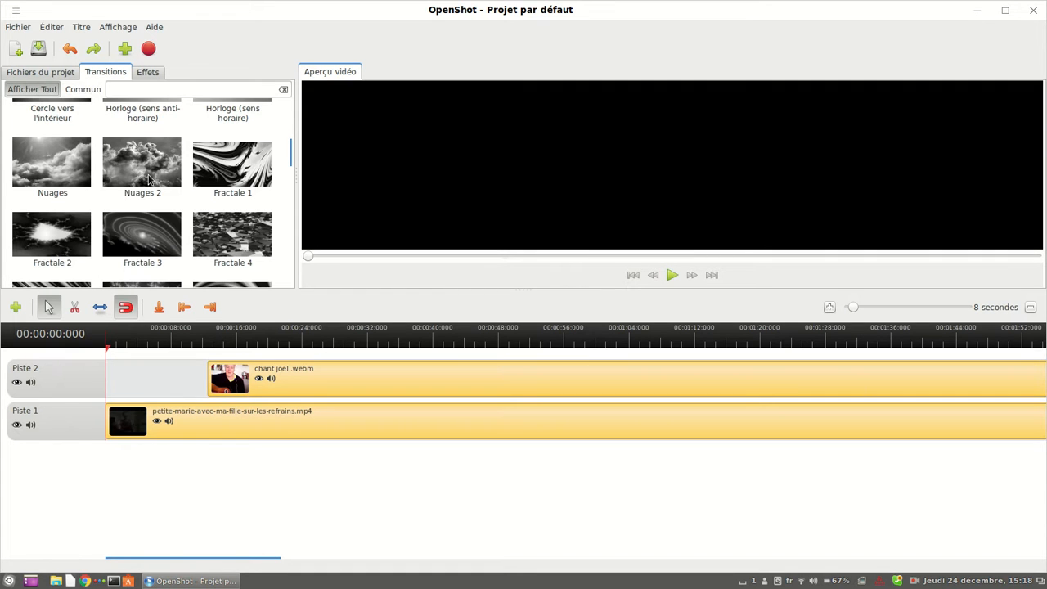
{"action": "left_click_drag", "start_coordinate": [149, 167], "coordinate": [204, 406]}
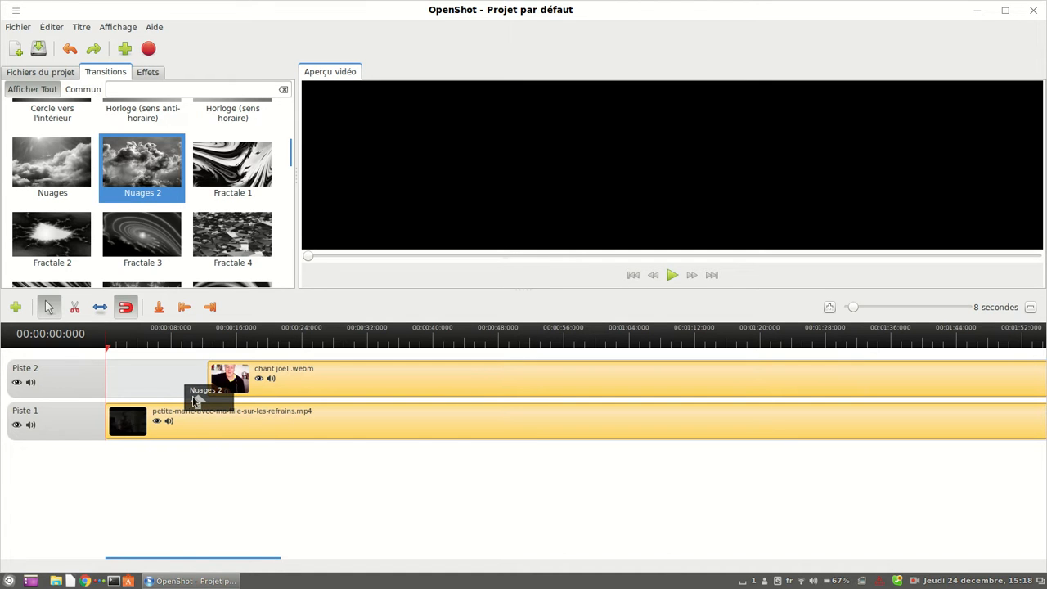
{"action": "right_click", "coordinate": [204, 397]}
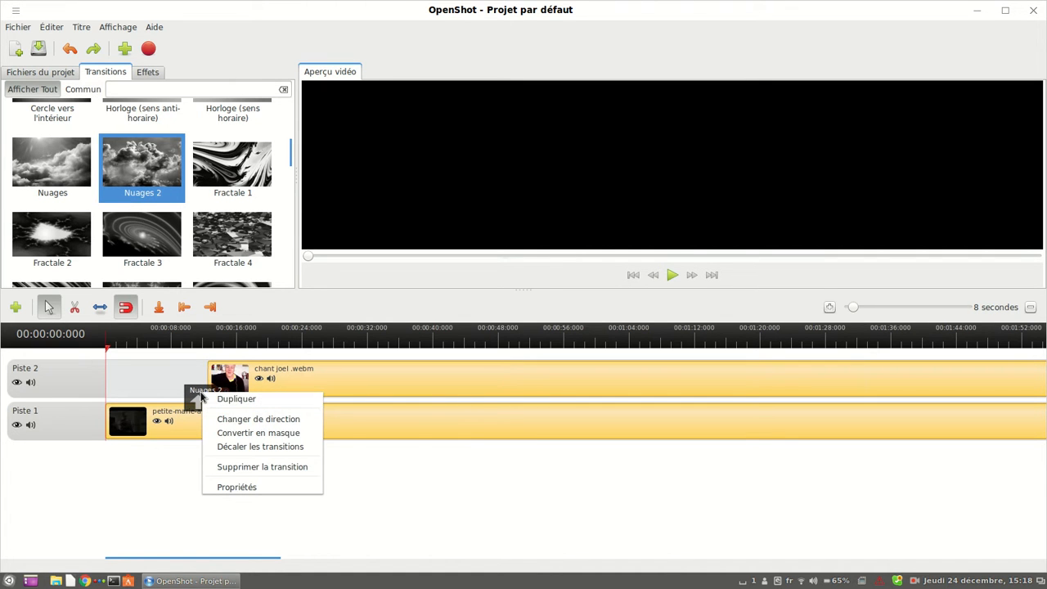
{"action": "left_click", "coordinate": [228, 466]}
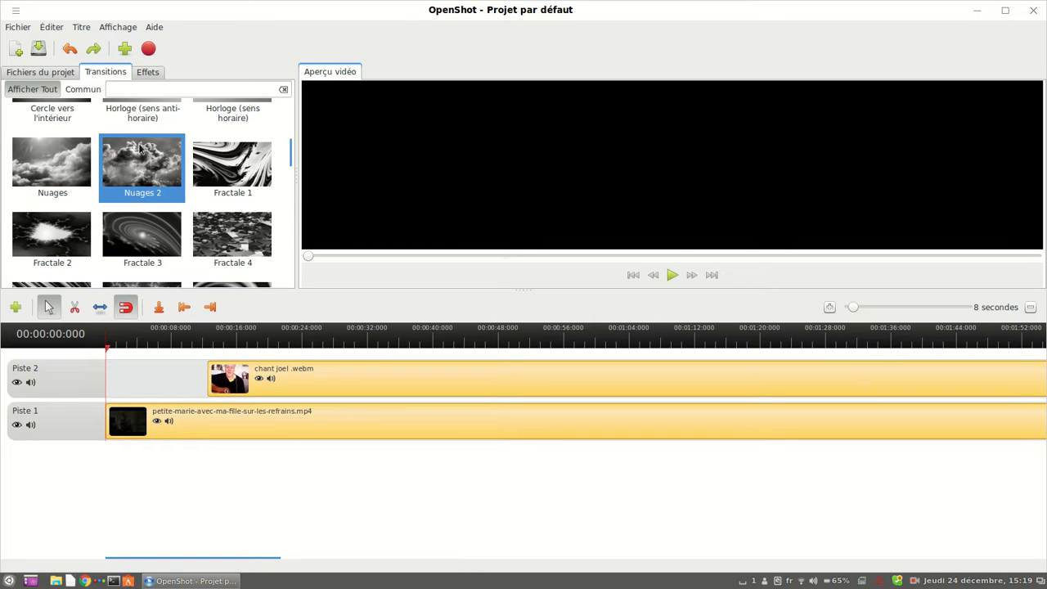
Look through the available video and audio effects.
{"action": "left_click", "coordinate": [149, 72]}
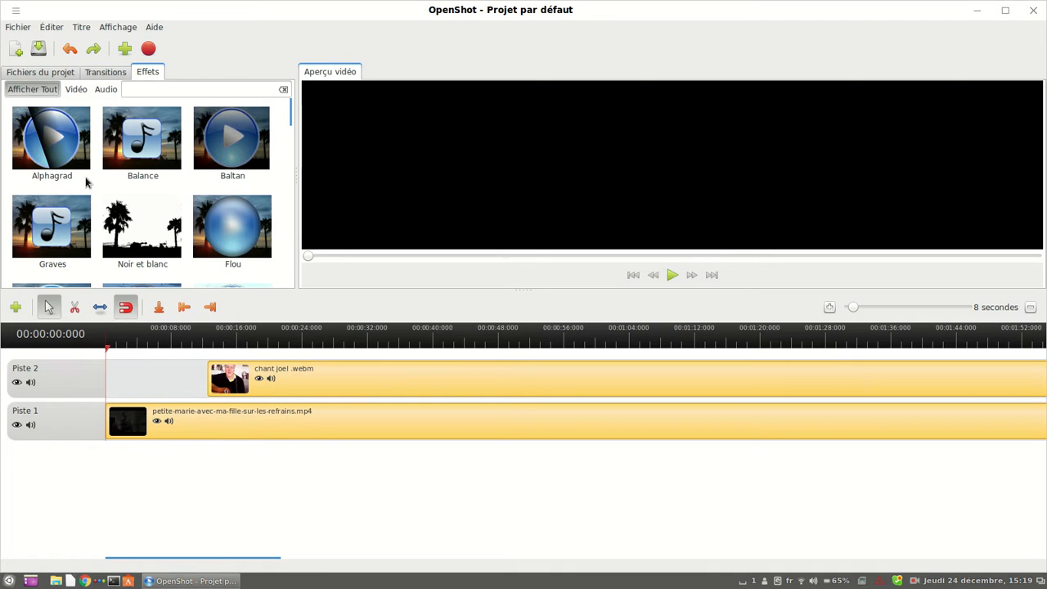
{"action": "scroll", "coordinate": [152, 182], "scroll_direction": "down", "scroll_amount": 1}
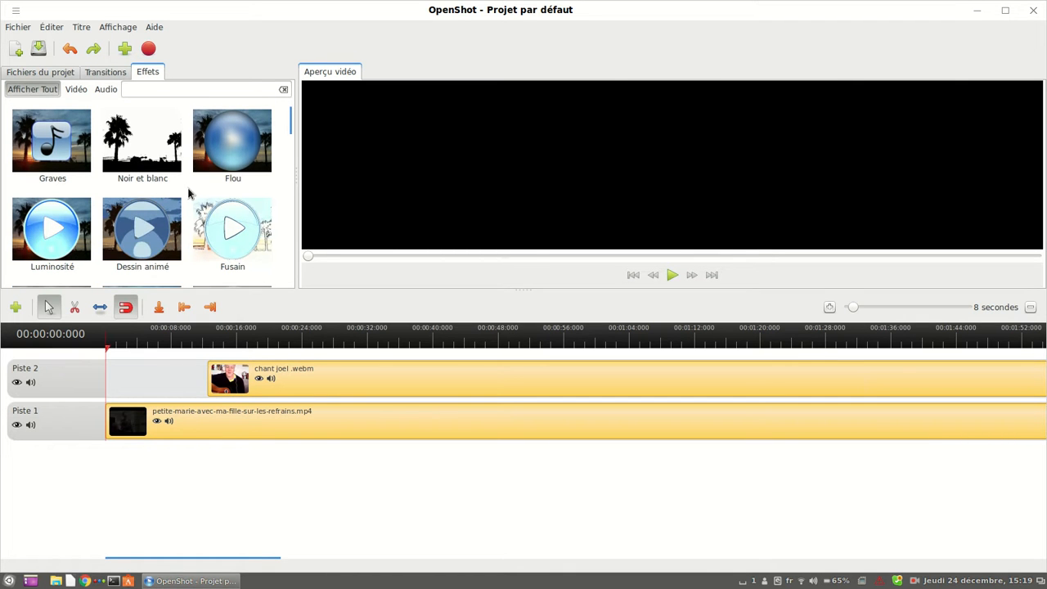
{"action": "scroll", "coordinate": [195, 183], "scroll_direction": "down", "scroll_amount": 1}
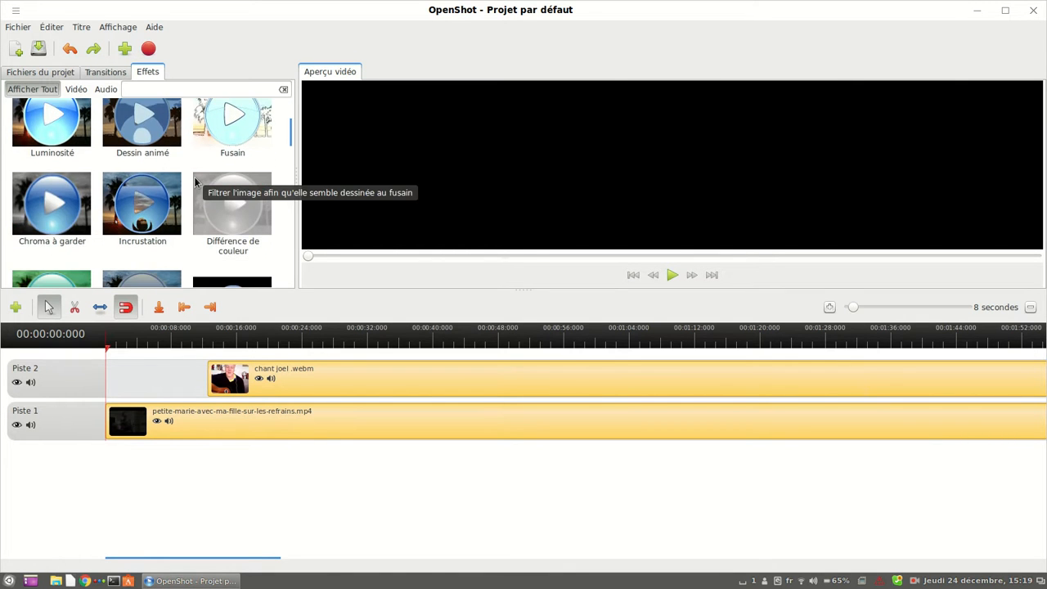
{"action": "scroll", "coordinate": [194, 182], "scroll_direction": "down", "scroll_amount": 3}
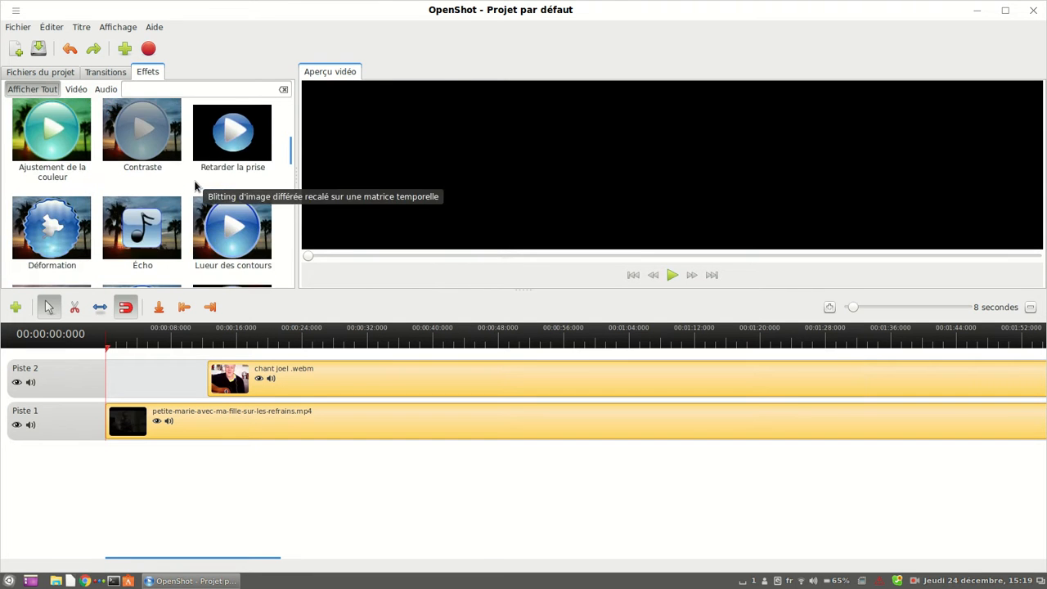
{"action": "scroll", "coordinate": [194, 186], "scroll_direction": "down", "scroll_amount": 3}
{"action": "scroll", "coordinate": [195, 186], "scroll_direction": "up", "scroll_amount": 4}
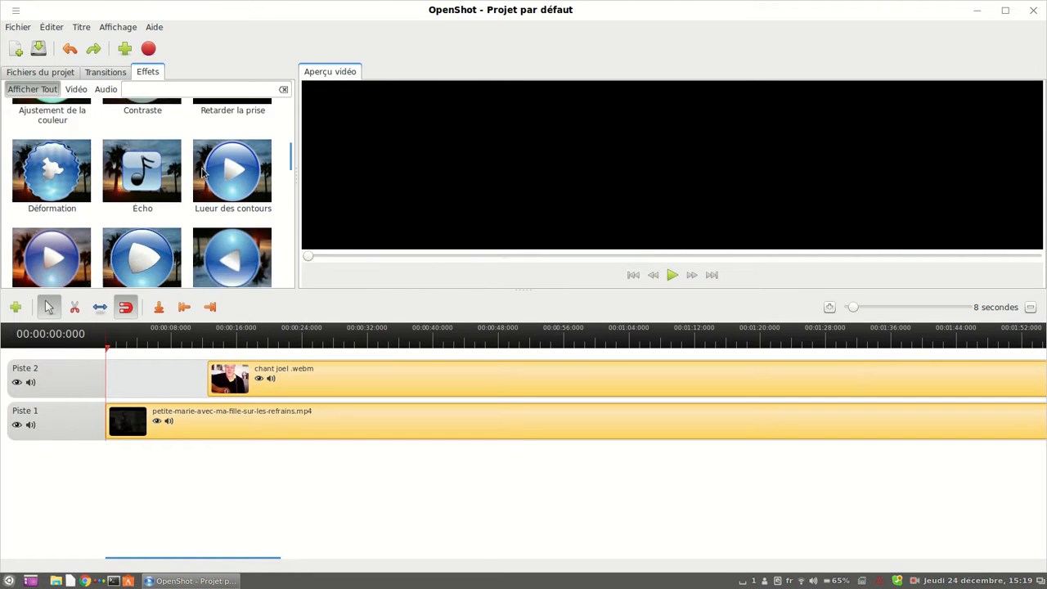
Create a new title from the Gold 2 template with the file name tuto montage video.
{"action": "left_click", "coordinate": [80, 28]}
{"action": "left_click", "coordinate": [102, 41]}
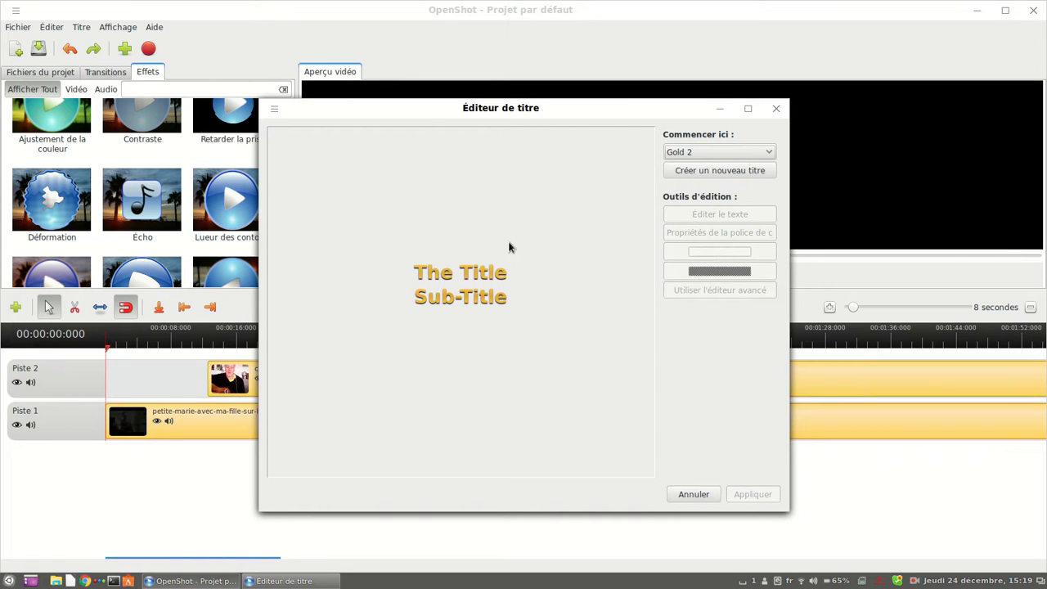
{"action": "left_click", "coordinate": [678, 170]}
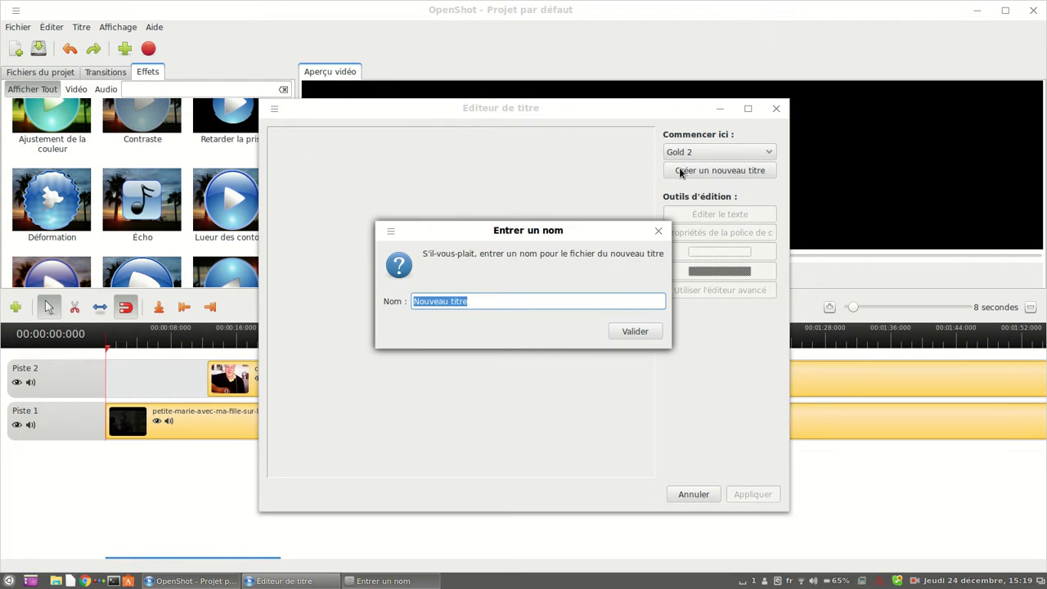
{"action": "left_click", "coordinate": [481, 302]}
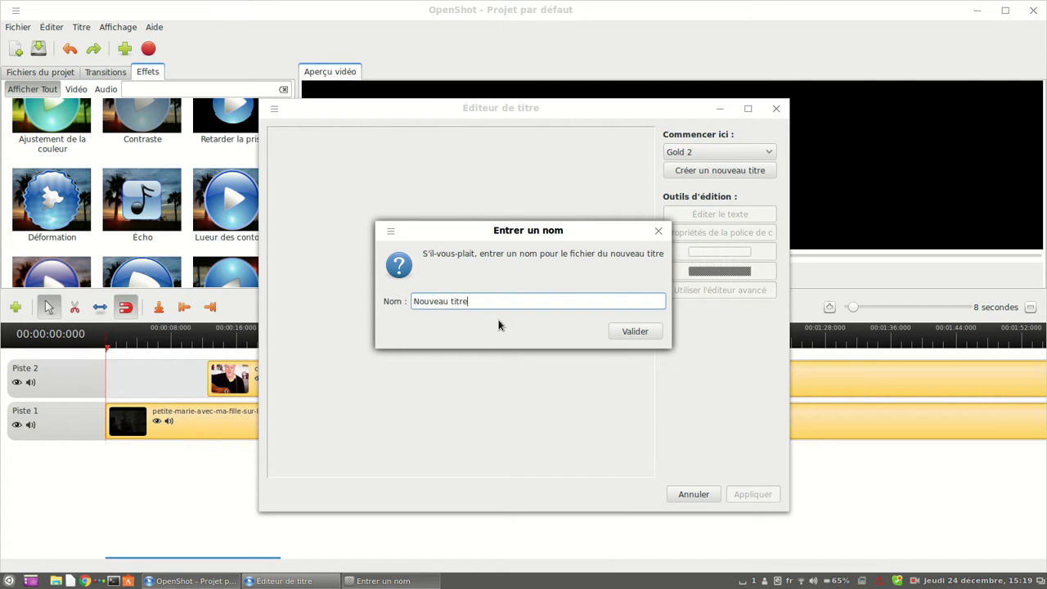
{"action": "key", "text": "BackSpace"}
{"action": "key", "text": "BackSpace"}
{"action": "key", "text": "BackSpace"}
{"action": "key", "text": "BackSpace"}
{"action": "key", "text": "BackSpace"}
{"action": "key", "text": "BackSpace"}
{"action": "key", "text": "BackSpace"}
{"action": "key", "text": "BackSpace"}
{"action": "key", "text": "BackSpace"}
{"action": "key", "text": "BackSpace"}
{"action": "key", "text": "BackSpace"}
{"action": "key", "text": "BackSpace"}
{"action": "left_click", "coordinate": [634, 332]}
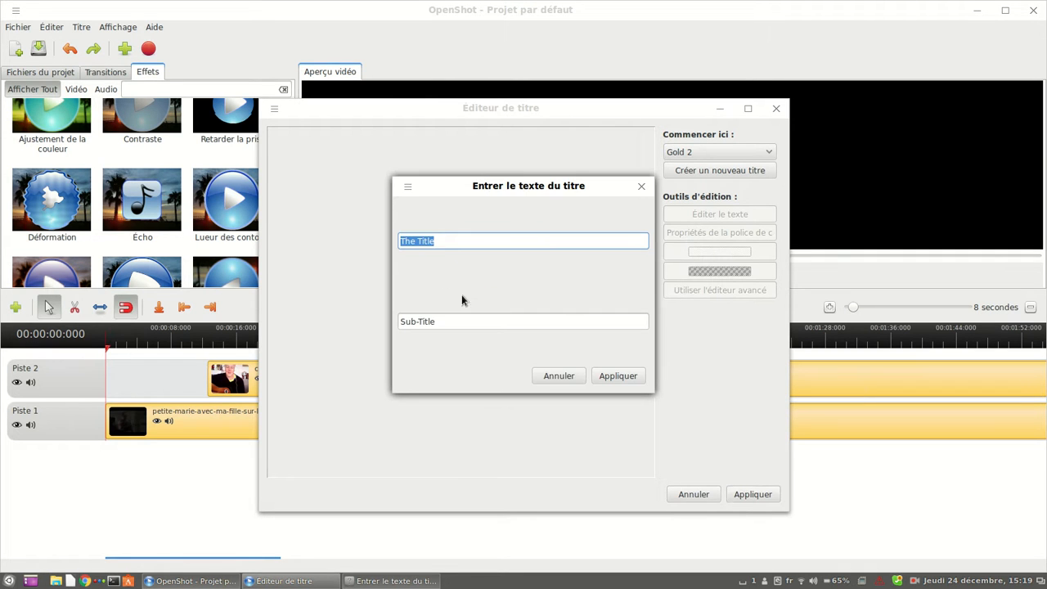
Replace the title's placeholder text with "petite" on the first line and "marie" on the second, and apply the title.
{"action": "left_click", "coordinate": [443, 243]}
{"action": "key", "text": "BackSpace"}
{"action": "key", "text": "BackSpace"}
{"action": "key", "text": "BackSpace"}
{"action": "key", "text": "BackSpace"}
{"action": "key", "text": "BackSpace"}
{"action": "key", "text": "BackSpace"}
{"action": "key", "text": "BackSpace"}
{"action": "key", "text": "BackSpace"}
{"action": "left_click", "coordinate": [442, 323]}
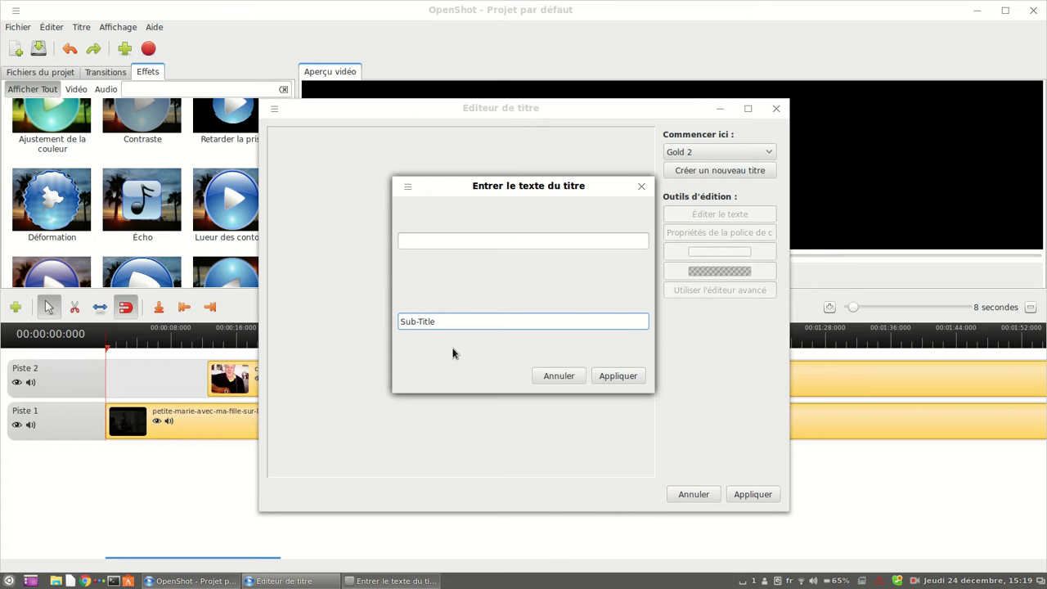
{"action": "key", "text": "BackSpace"}
{"action": "key", "text": "BackSpace"}
{"action": "key", "text": "BackSpace"}
{"action": "key", "text": "BackSpace"}
{"action": "key", "text": "BackSpace"}
{"action": "key", "text": "BackSpace"}
{"action": "key", "text": "BackSpace"}
{"action": "key", "text": "BackSpace"}
{"action": "left_click", "coordinate": [412, 240]}
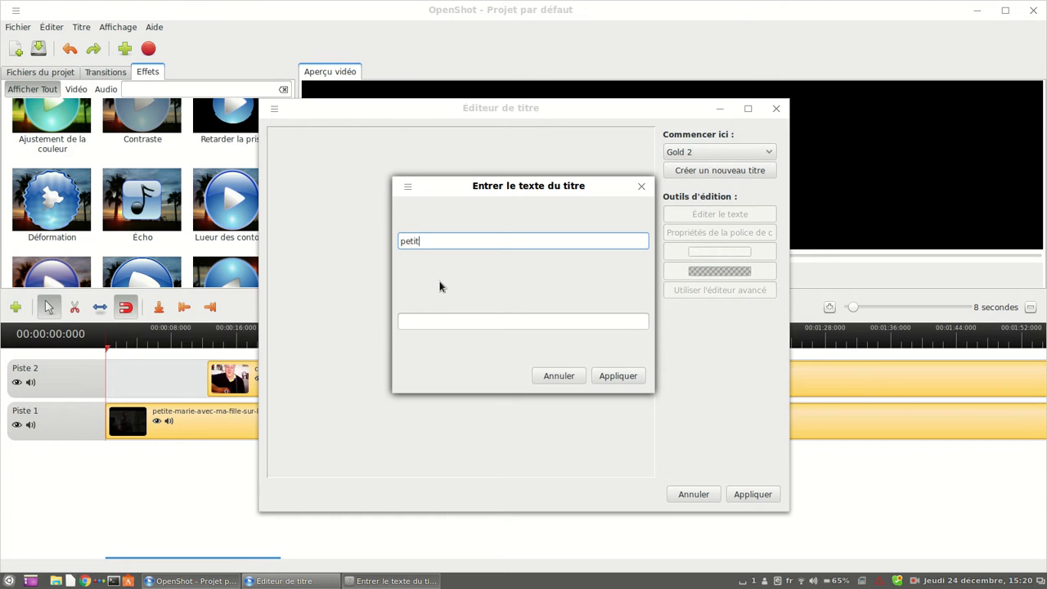
{"action": "left_click", "coordinate": [411, 321]}
{"action": "type", "text": "ma"}
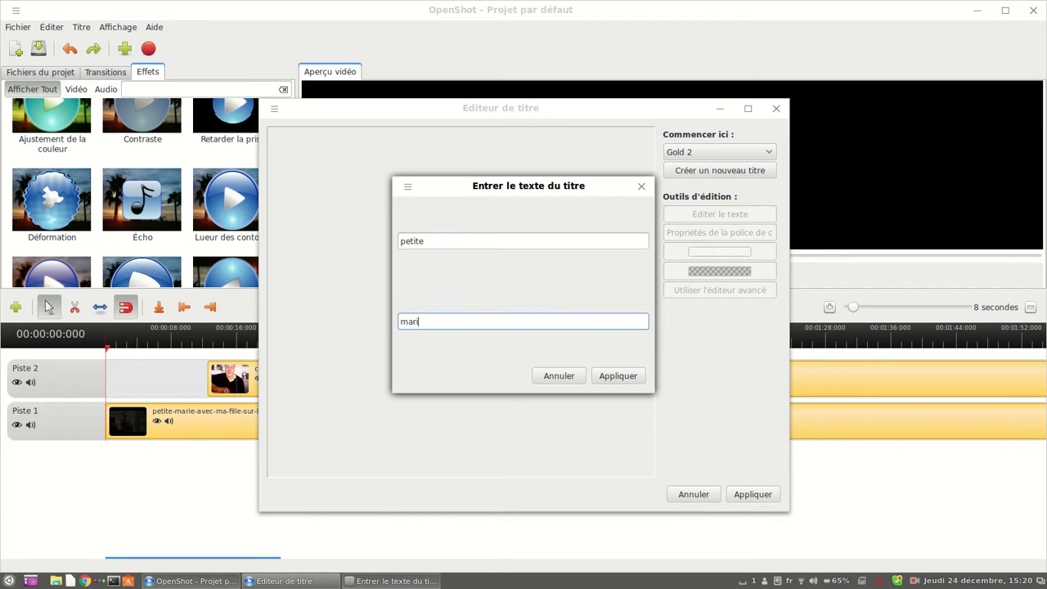
{"action": "type", "text": "rie"}
{"action": "left_click", "coordinate": [606, 382]}
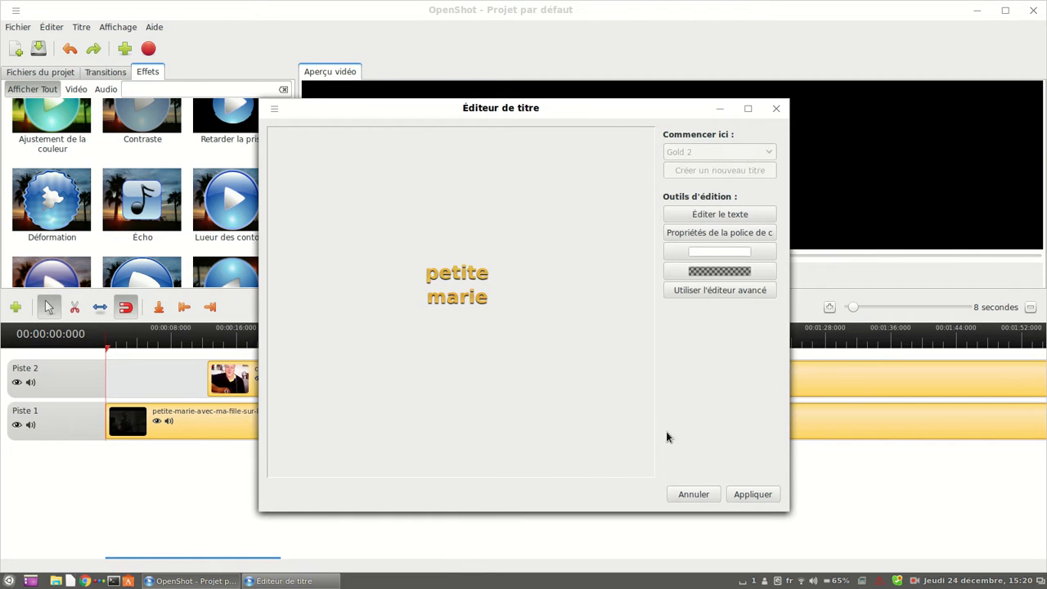
{"action": "left_click", "coordinate": [755, 493]}
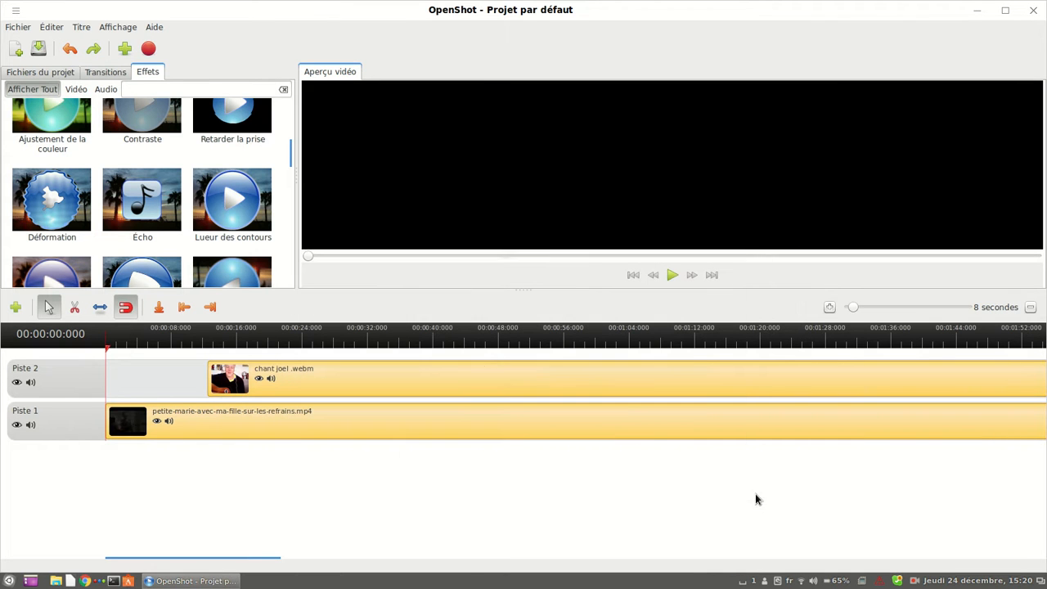
Place the tuto montage video.svg title on Piste 2 directly before the existing clip and preview the timeline from the start.
{"action": "left_click", "coordinate": [41, 72]}
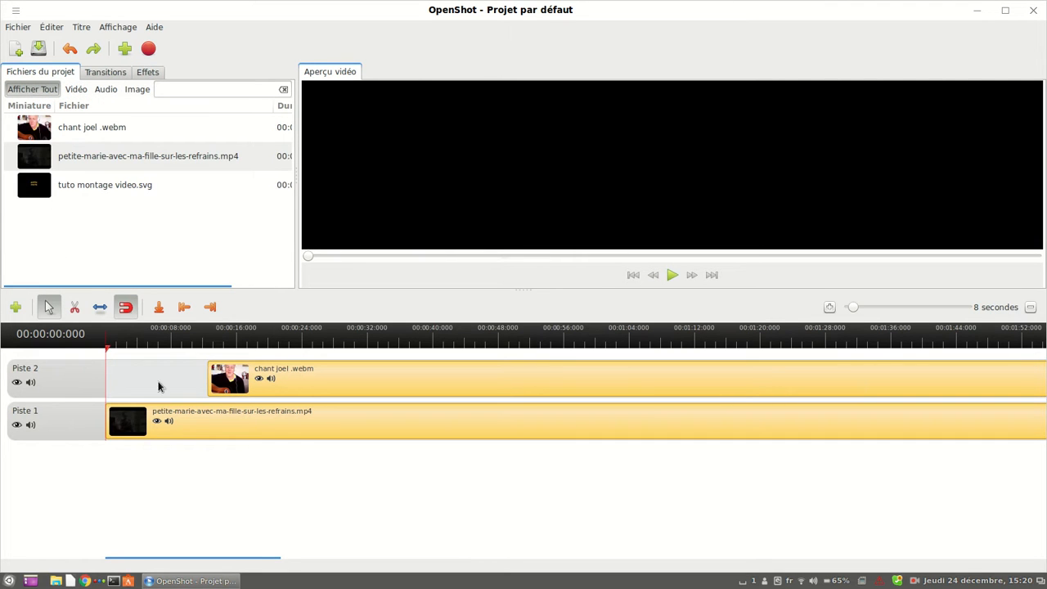
{"action": "left_click_drag", "start_coordinate": [30, 189], "coordinate": [173, 381]}
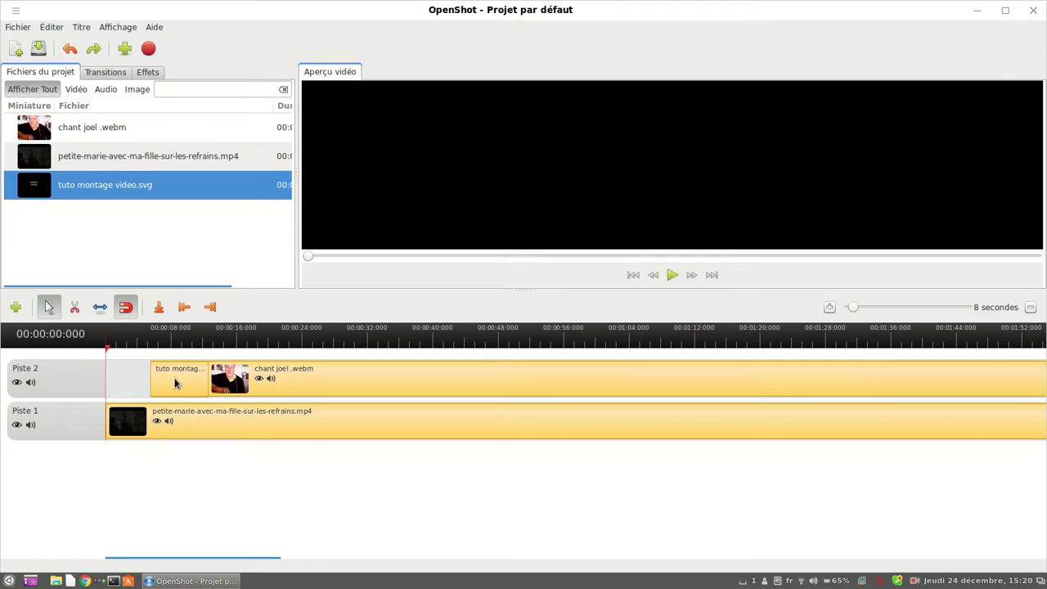
{"action": "left_click", "coordinate": [670, 275]}
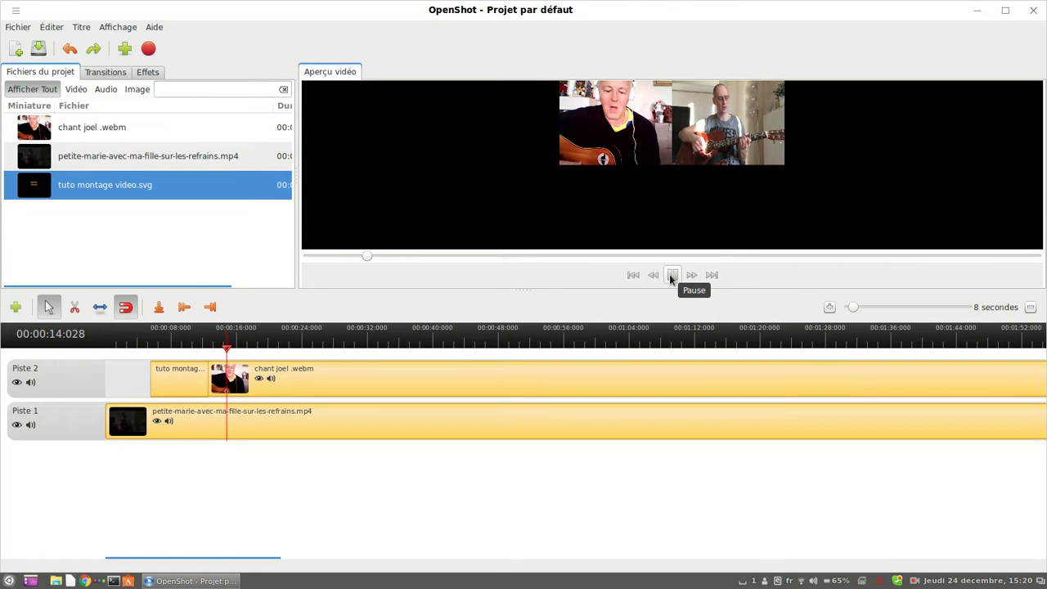
{"action": "left_click", "coordinate": [671, 277]}
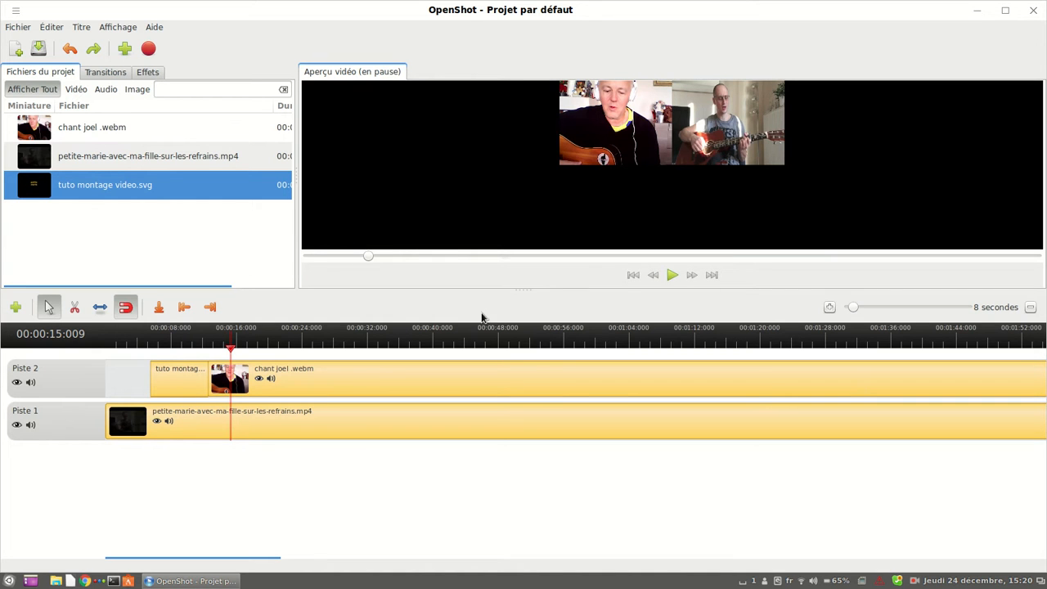
{"action": "left_click", "coordinate": [632, 276]}
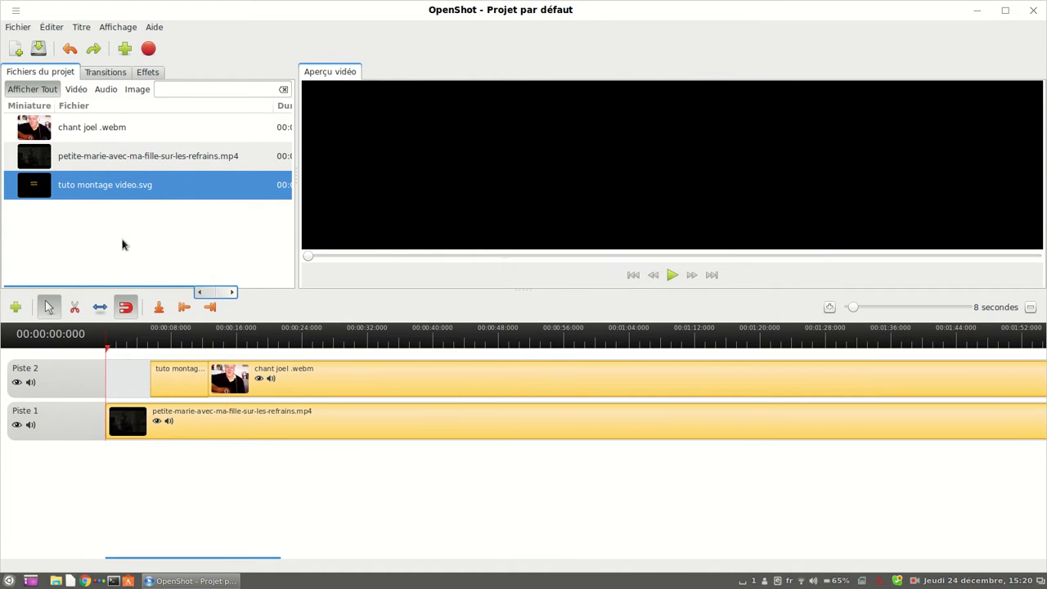
Start a video export with the file name tuto montage, keeping Exporter vers le dossier as the export type.
{"action": "left_click", "coordinate": [18, 27]}
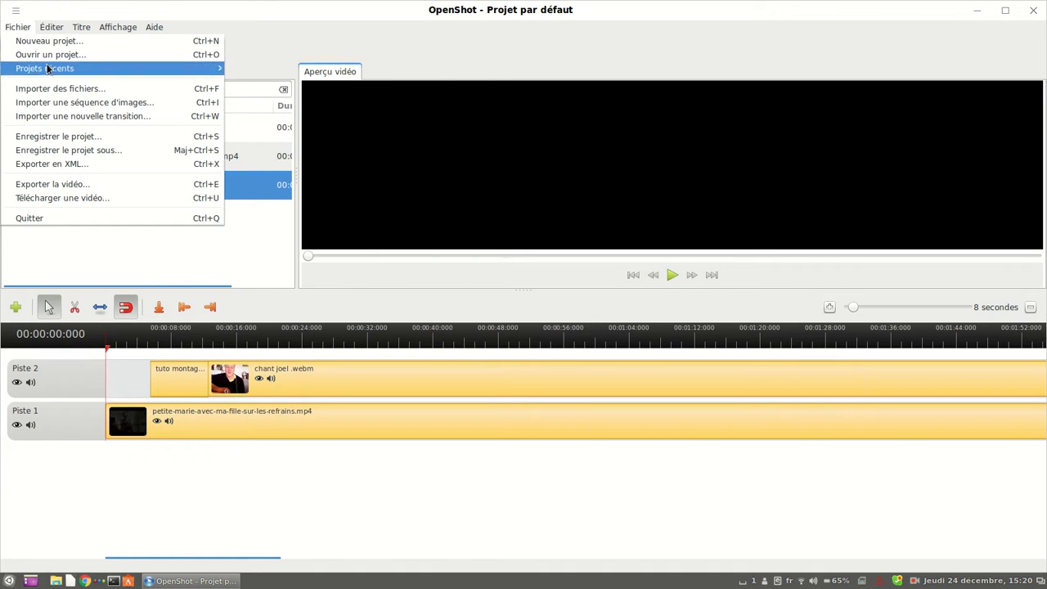
{"action": "left_click", "coordinate": [28, 187]}
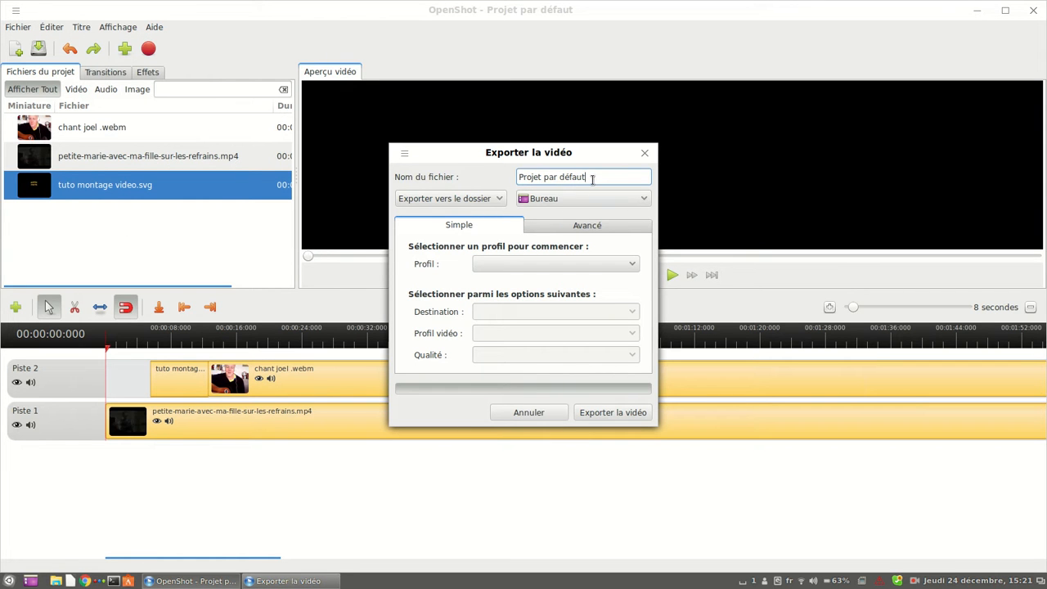
{"action": "key", "text": "BackSpace"}
{"action": "key", "text": "BackSpace"}
{"action": "key", "text": "BackSpace"}
{"action": "key", "text": "BackSpace"}
{"action": "key", "text": "BackSpace"}
{"action": "key", "text": "BackSpace"}
{"action": "key", "text": "BackSpace"}
{"action": "key", "text": "BackSpace"}
{"action": "key", "text": "BackSpace"}
{"action": "key", "text": "BackSpace"}
{"action": "key", "text": "BackSpace"}
{"action": "key", "text": "BackSpace"}
{"action": "key", "text": "BackSpace"}
{"action": "type", "text": "tu"}
{"action": "left_click", "coordinate": [496, 200]}
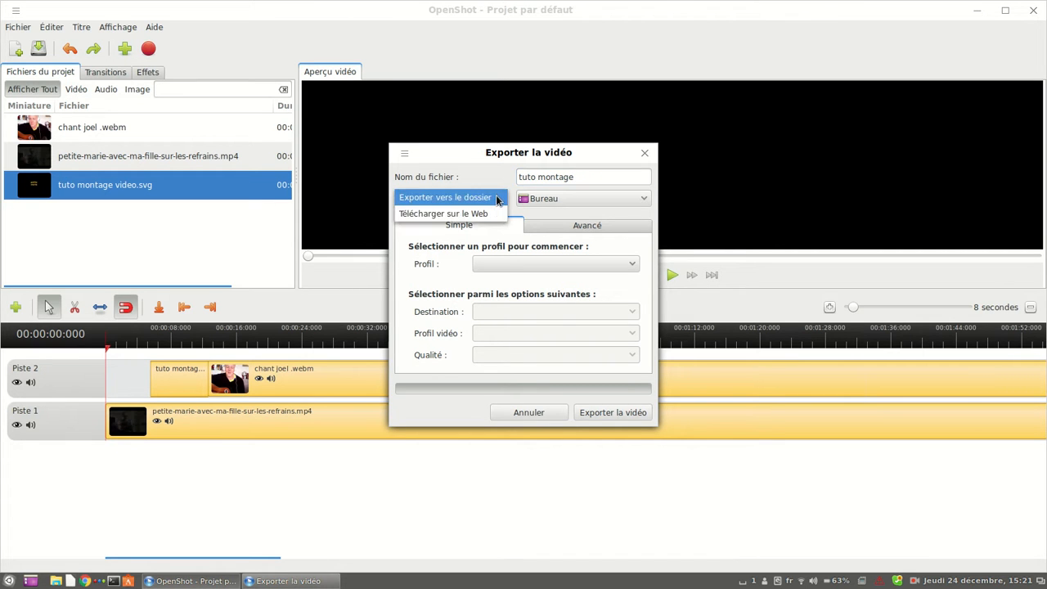
{"action": "left_click", "coordinate": [497, 199]}
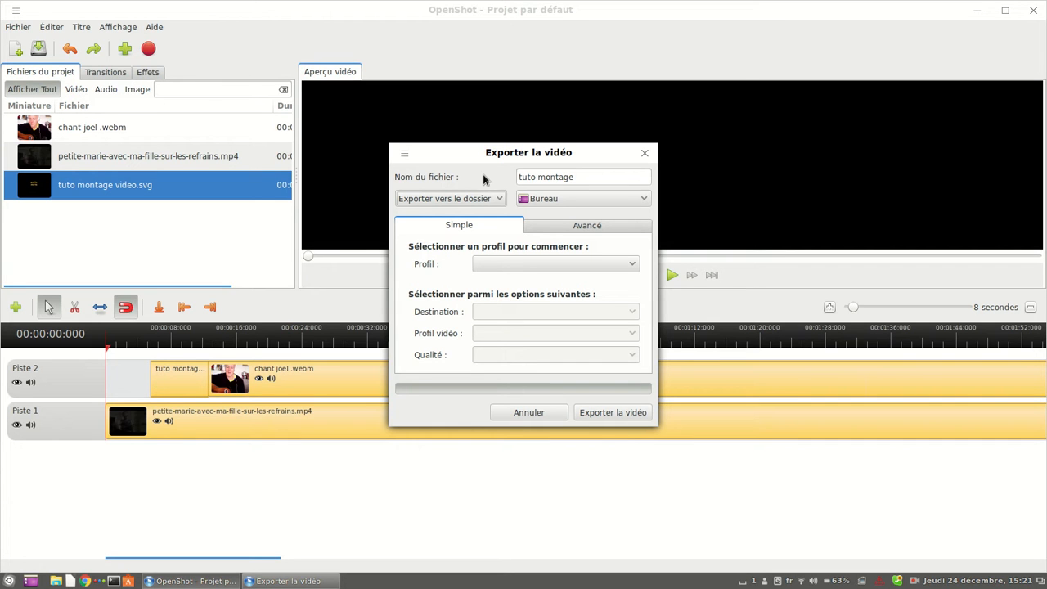
Set the export profile to Tous les formats and the destination format to MP4 (h.264).
{"action": "left_click", "coordinate": [632, 265]}
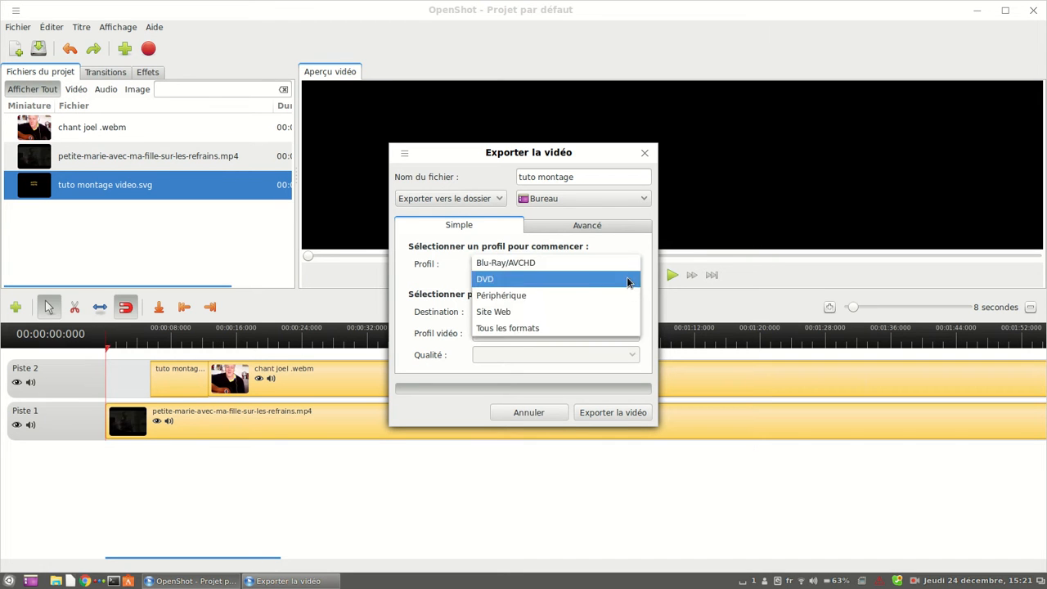
{"action": "left_click", "coordinate": [584, 328]}
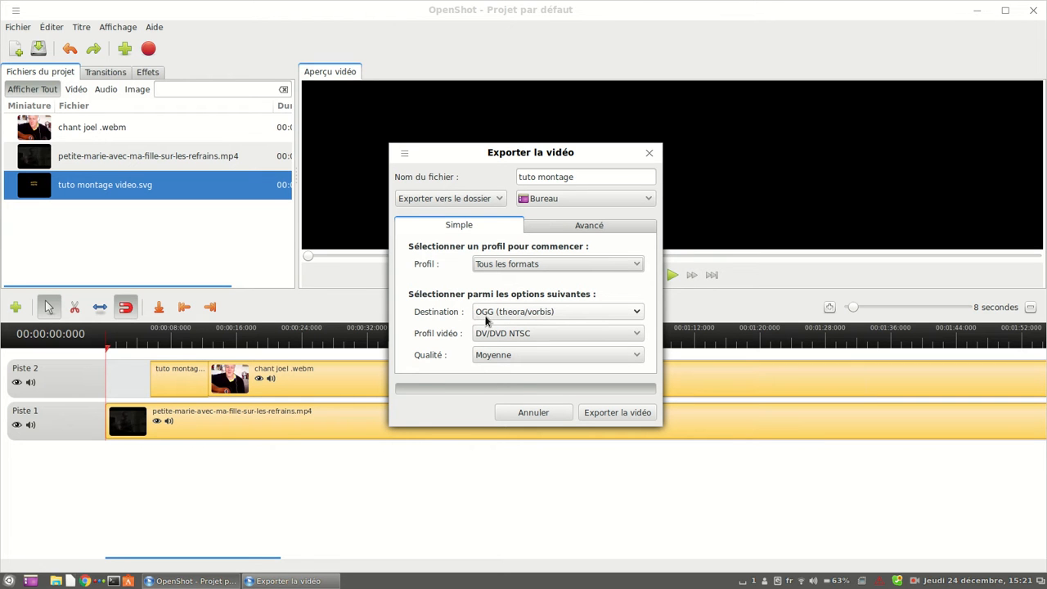
{"action": "left_click", "coordinate": [636, 314]}
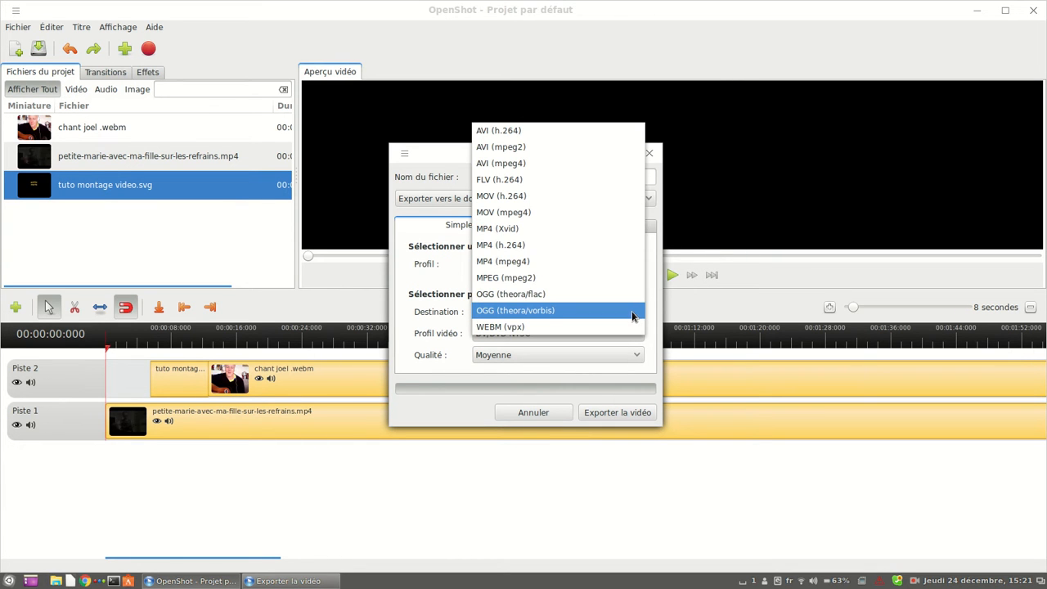
{"action": "left_click", "coordinate": [565, 244]}
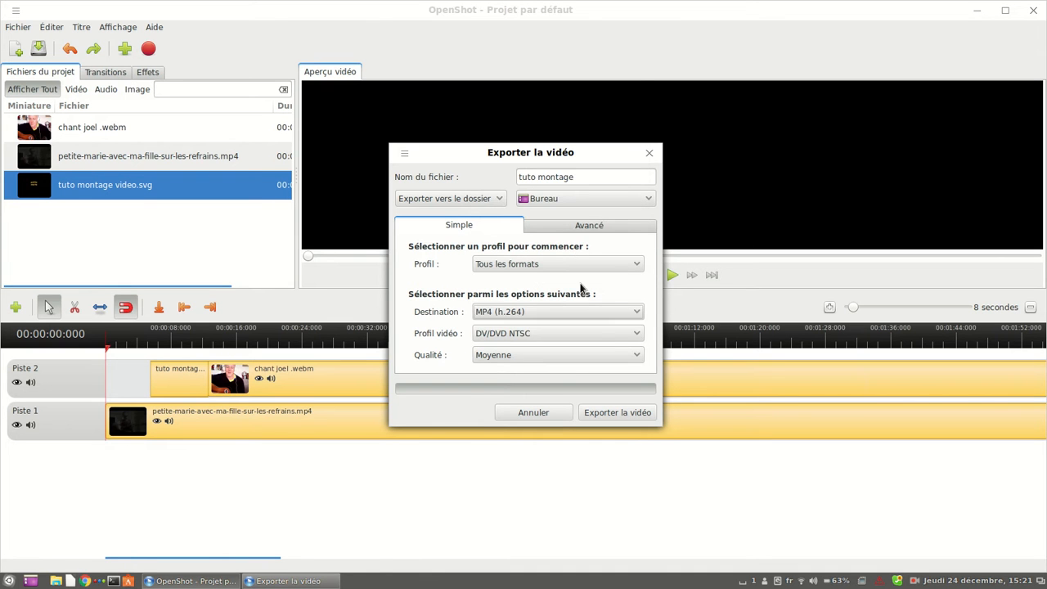
{"action": "left_click", "coordinate": [635, 337]}
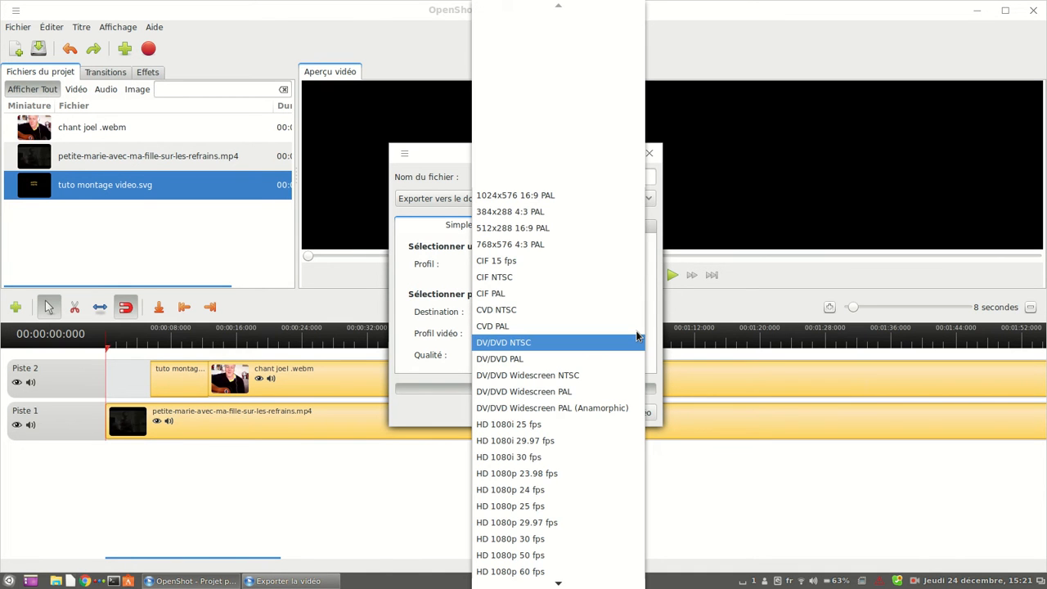
{"action": "left_click", "coordinate": [636, 329]}
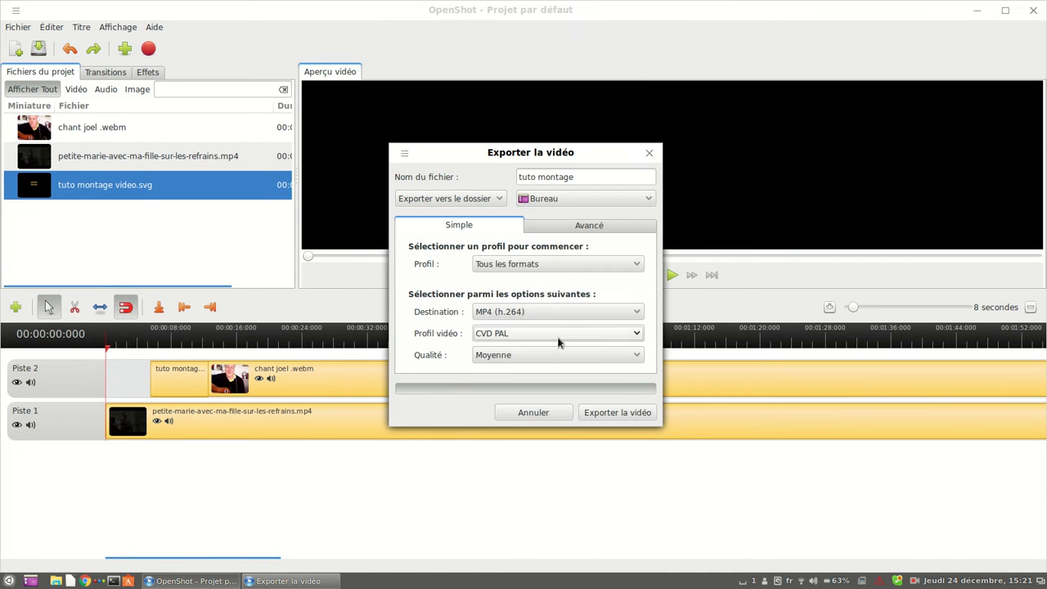
{"action": "left_click", "coordinate": [636, 334]}
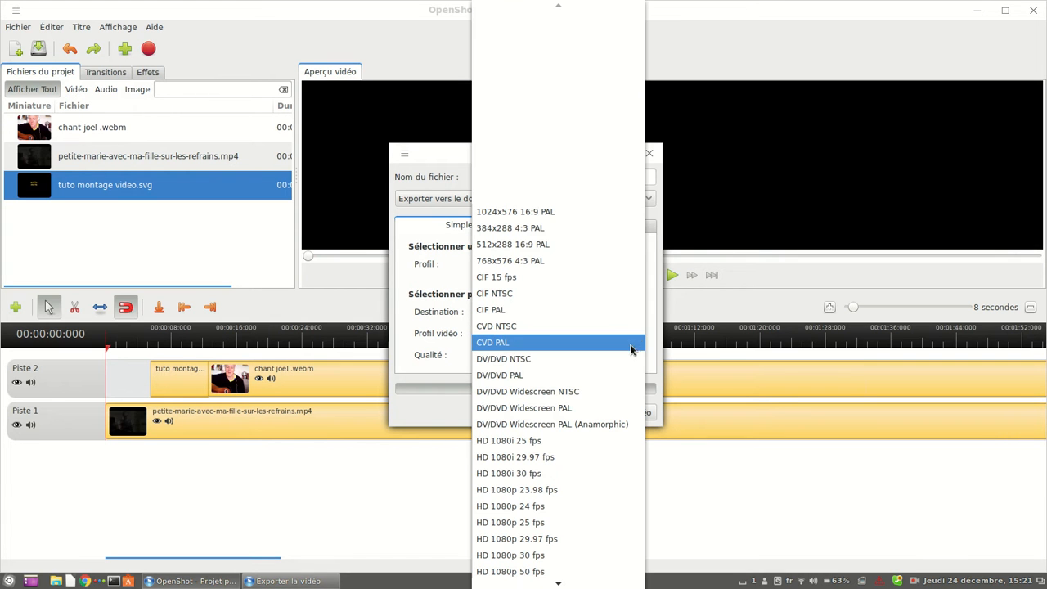
{"action": "left_click", "coordinate": [624, 364]}
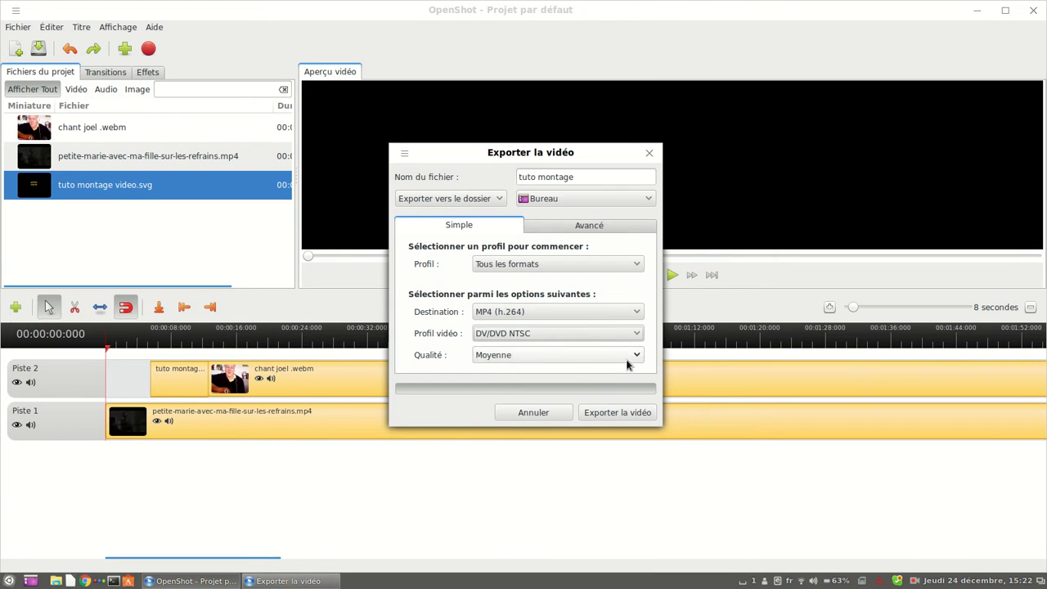
Set the export quality to Élevée and export the video.
{"action": "left_click", "coordinate": [635, 355]}
{"action": "left_click", "coordinate": [625, 370]}
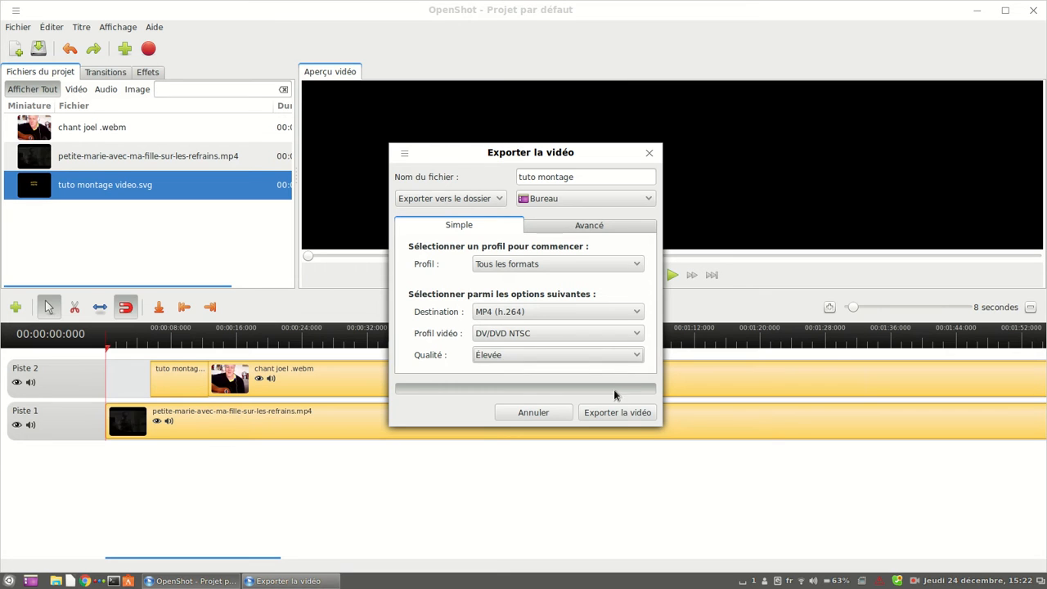
{"action": "left_click", "coordinate": [612, 410]}
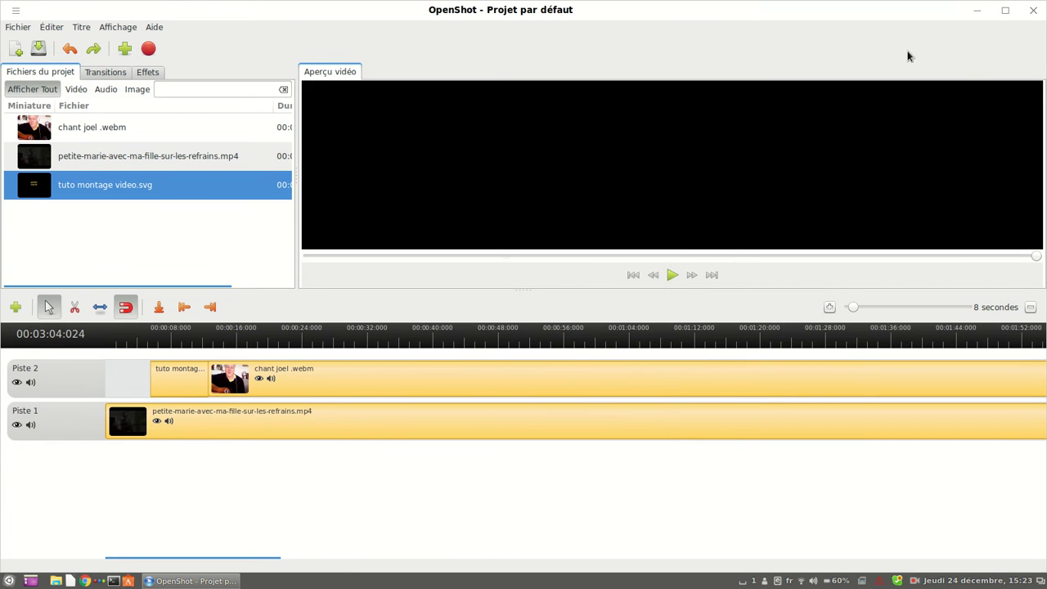
Close OpenShot without saving the project changes and return to the desktop.
{"action": "left_click", "coordinate": [1033, 12]}
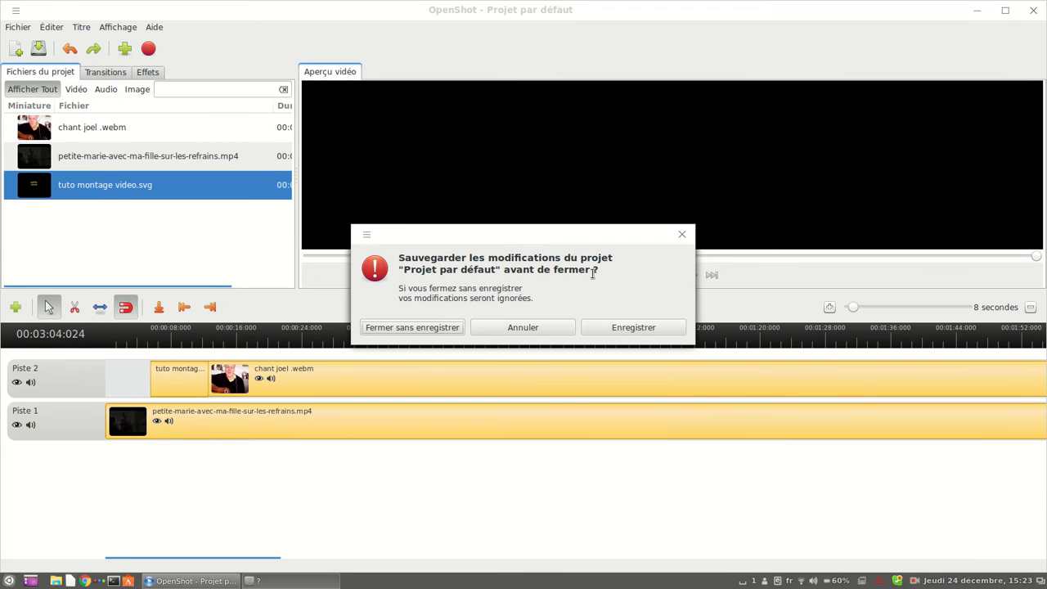
{"action": "left_click", "coordinate": [418, 328]}
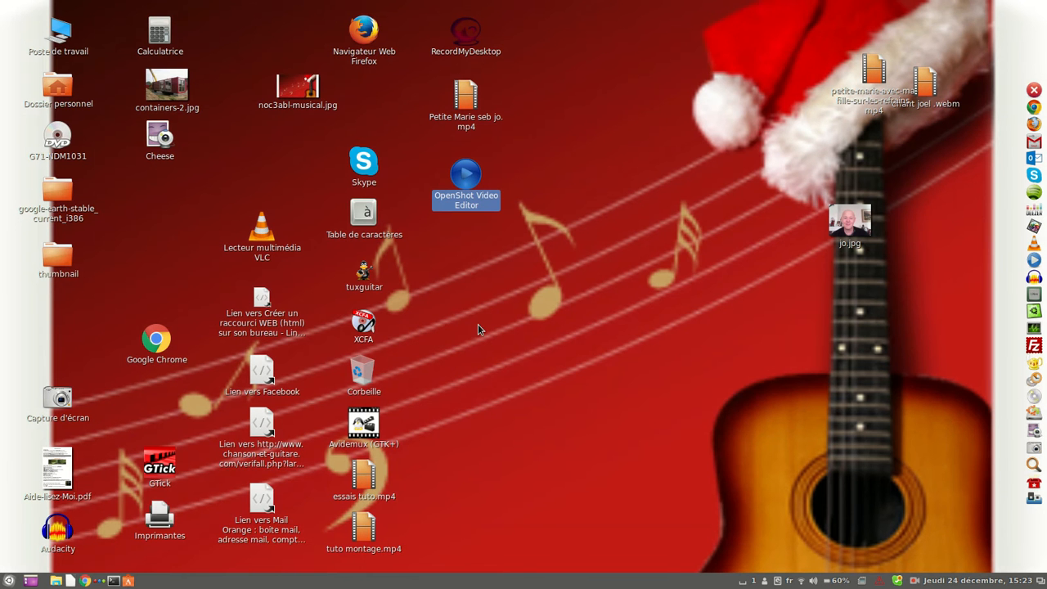
{"action": "left_click", "coordinate": [472, 324]}
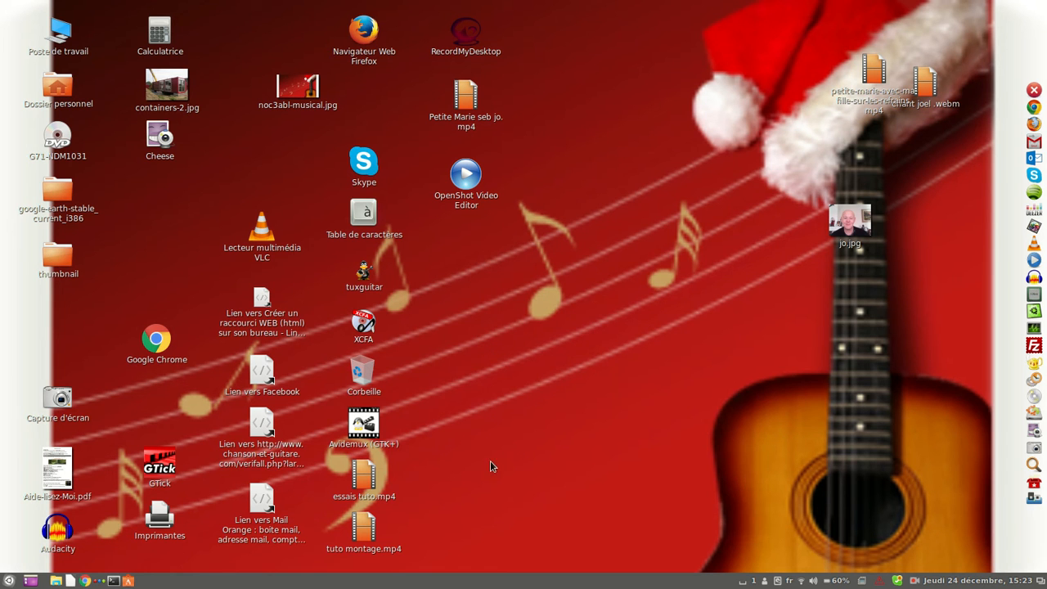
Move tuto montage.mp4 to a free area of the desktop, play it in VLC to check the export, and close the player.
{"action": "left_click_drag", "start_coordinate": [365, 538], "coordinate": [594, 211]}
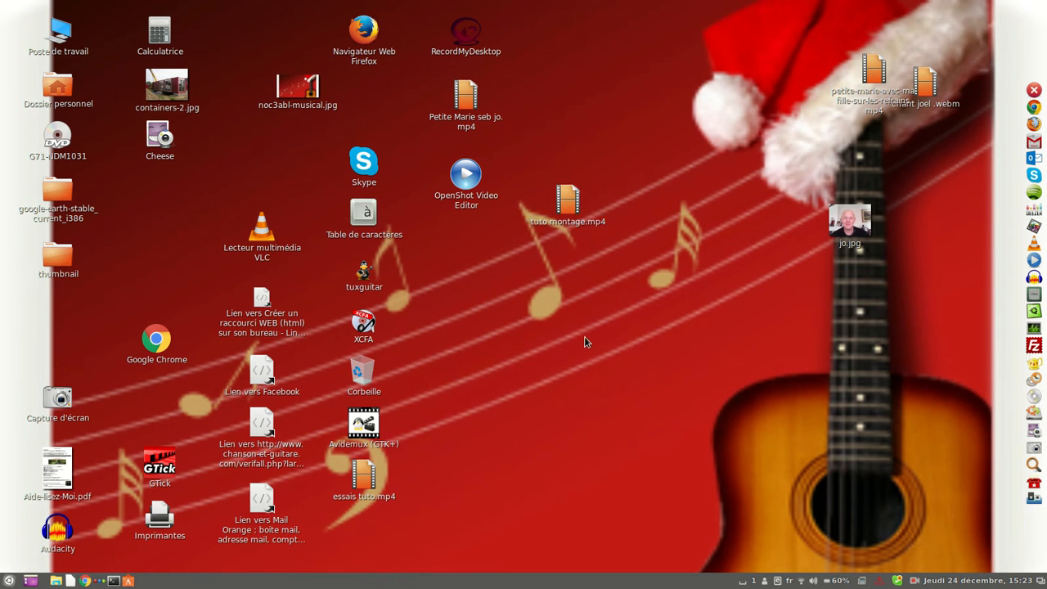
{"action": "double_click", "coordinate": [569, 204]}
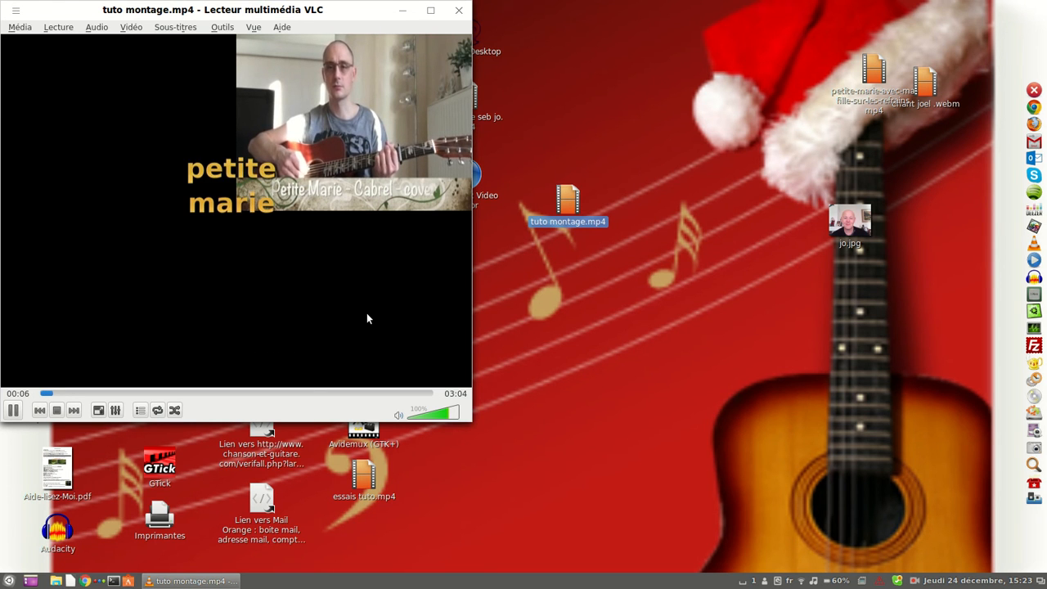
{"action": "left_click", "coordinate": [449, 12]}
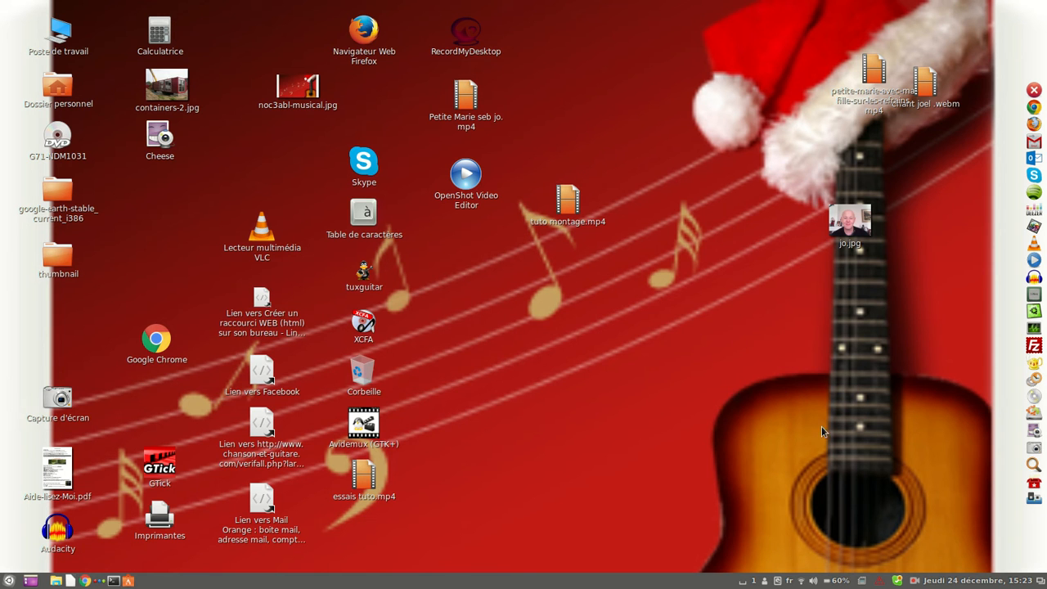
{"action": "left_click", "coordinate": [914, 581]}
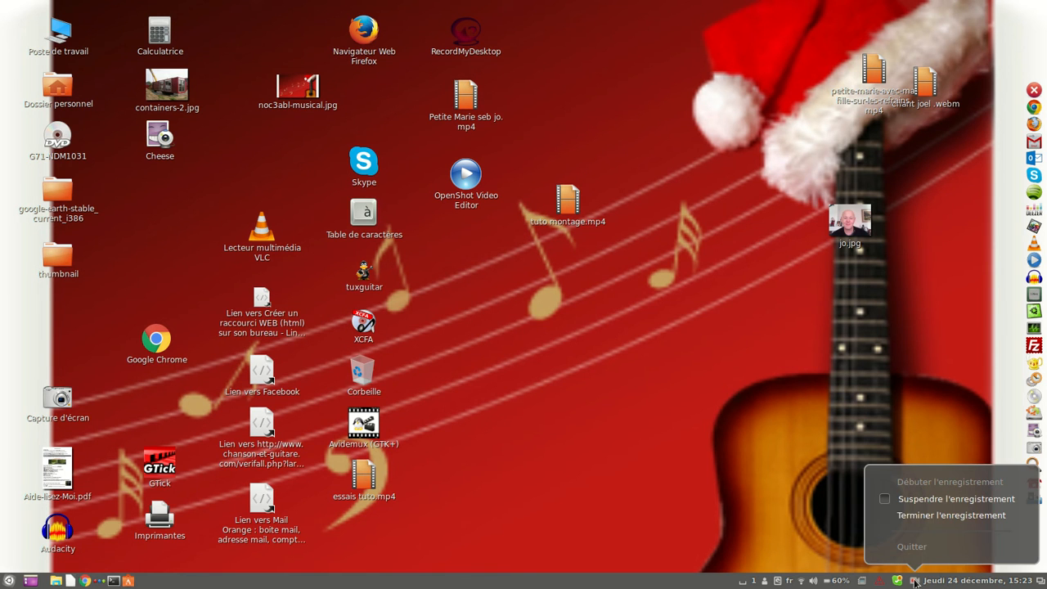